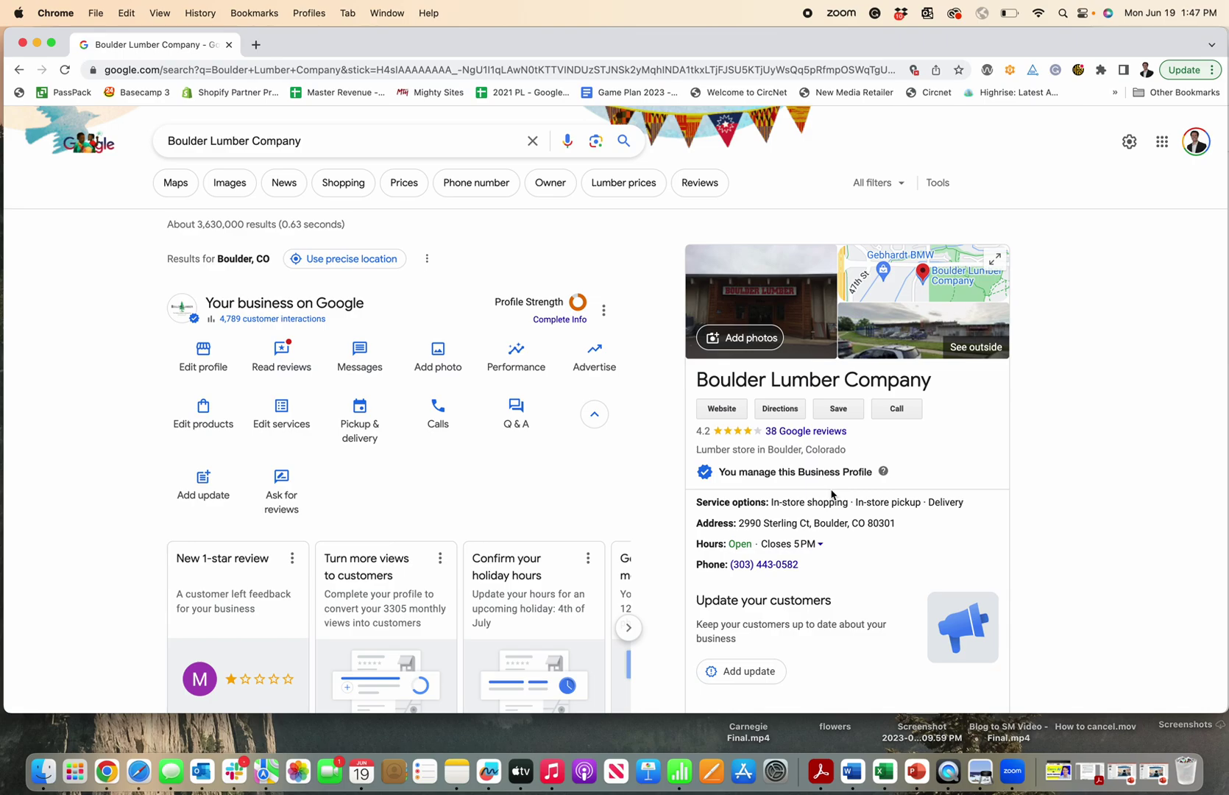
# Step: Open Boulder Lumber Company's Performance report down to its Searches breakdown, led by 'boulder lumber' (2,181)
pyautogui.scroll(-10, 867, 378)
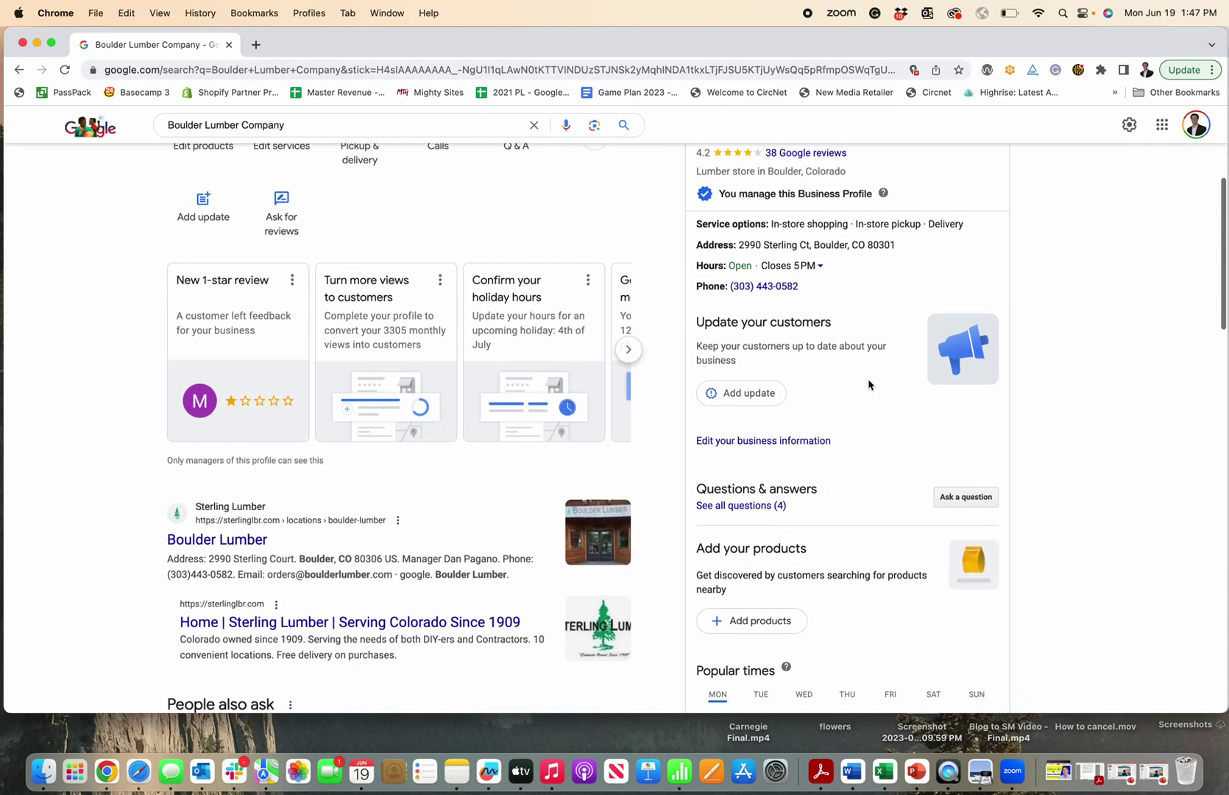
pyautogui.scroll(7, 867, 378)
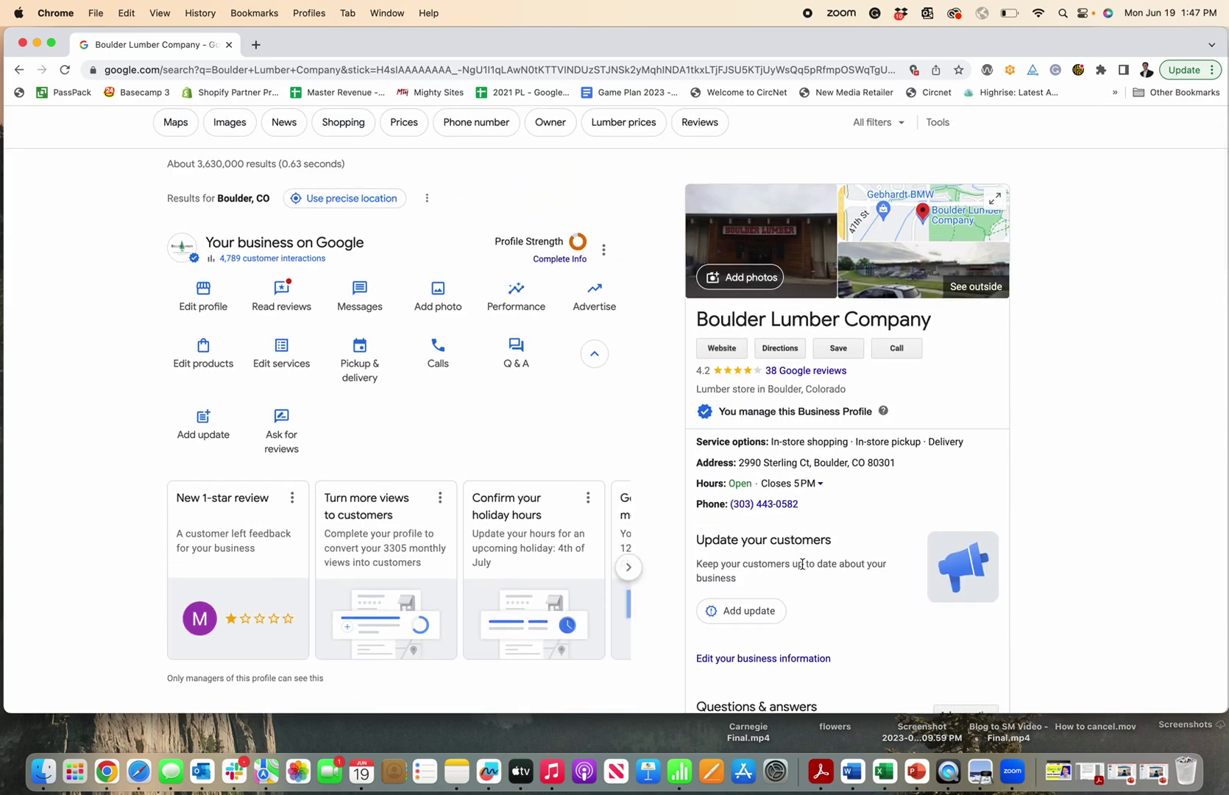
pyautogui.scroll(-4, 825, 652)
pyautogui.scroll(-6, 825, 652)
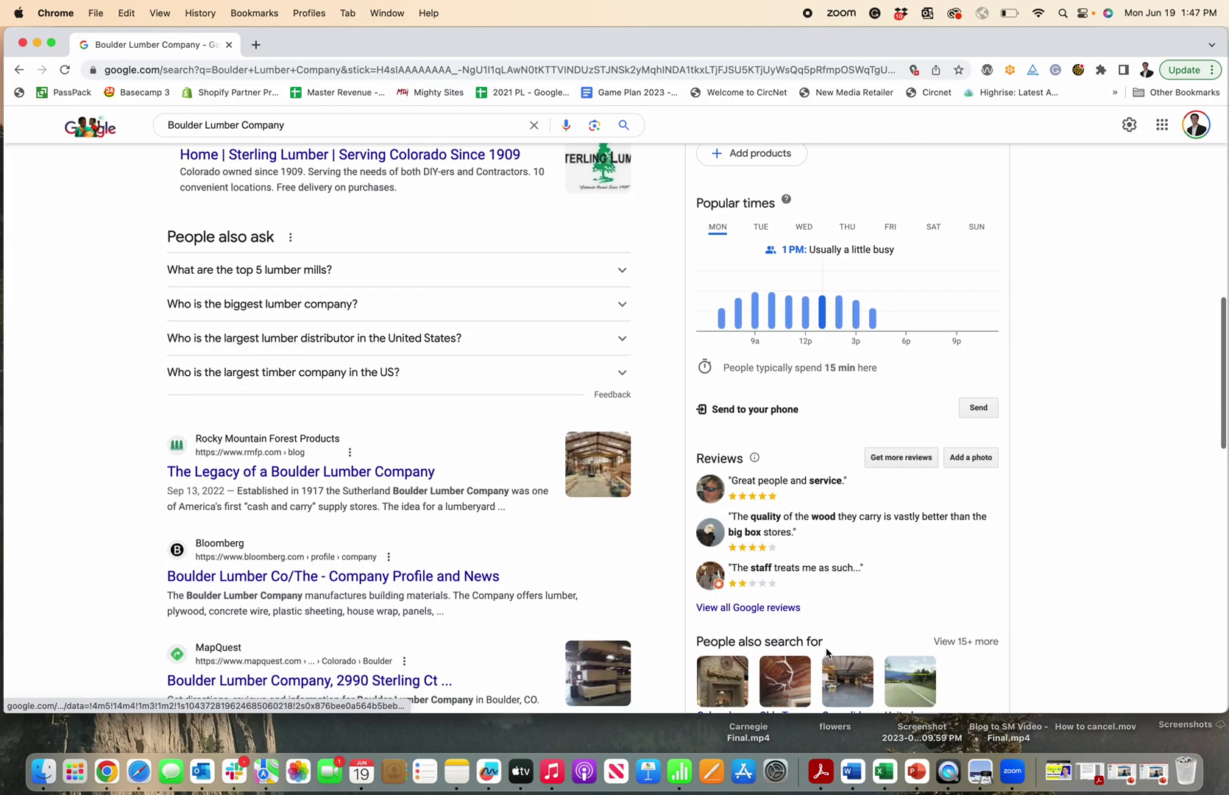
pyautogui.scroll(7, 826, 652)
pyautogui.scroll(4, 825, 652)
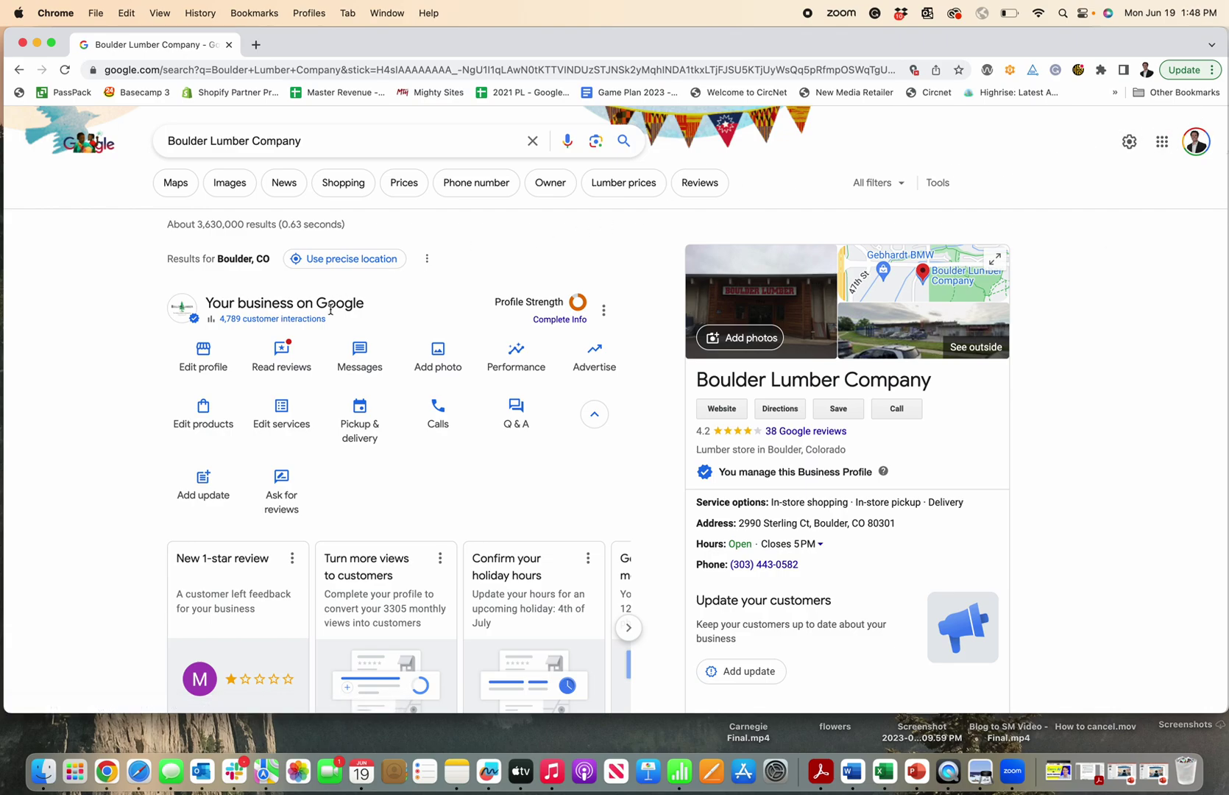
pyautogui.click(253, 319)
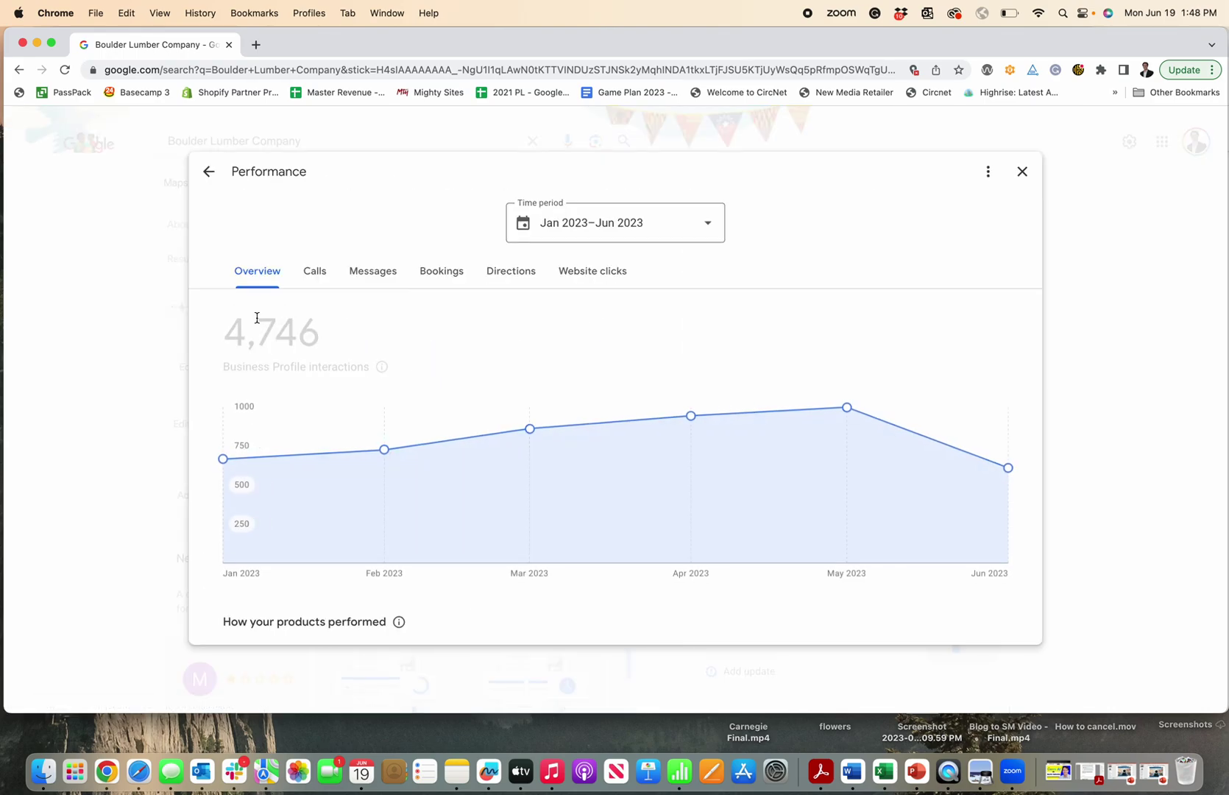
pyautogui.scroll(-10, 617, 459)
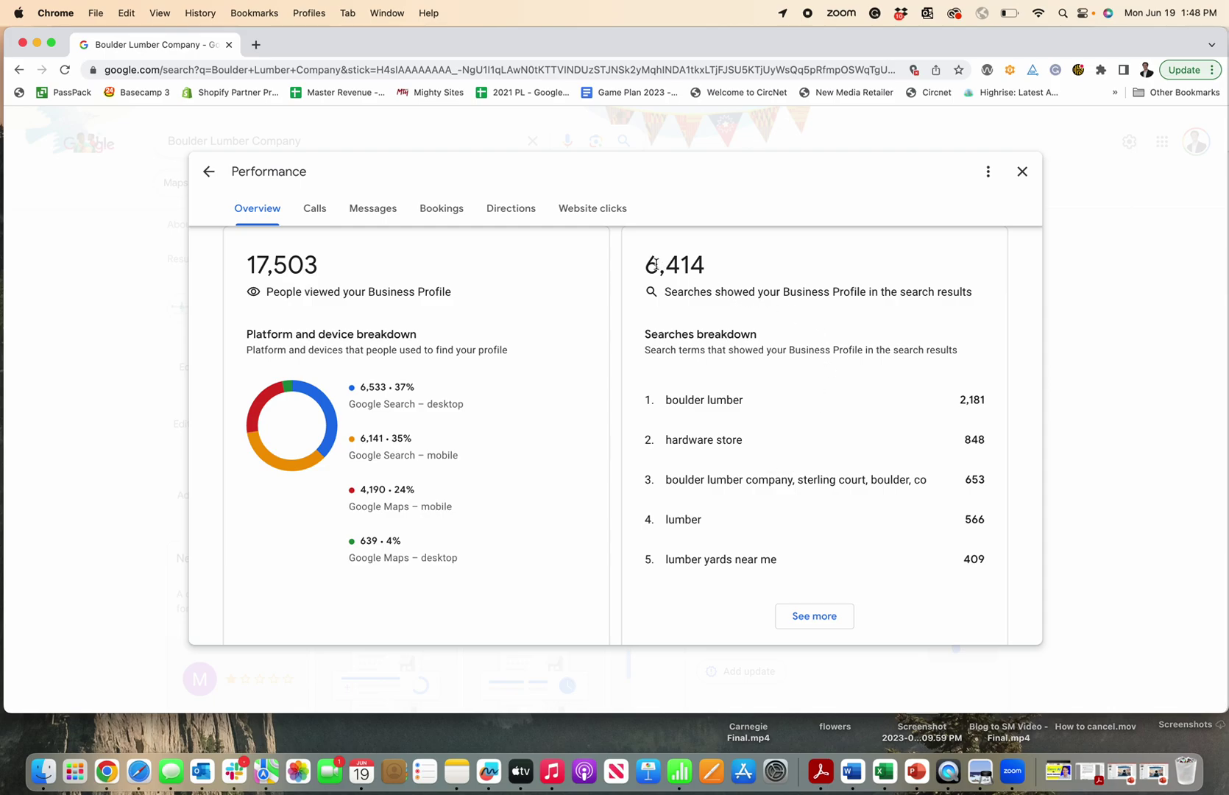
pyautogui.scroll(-1, 751, 447)
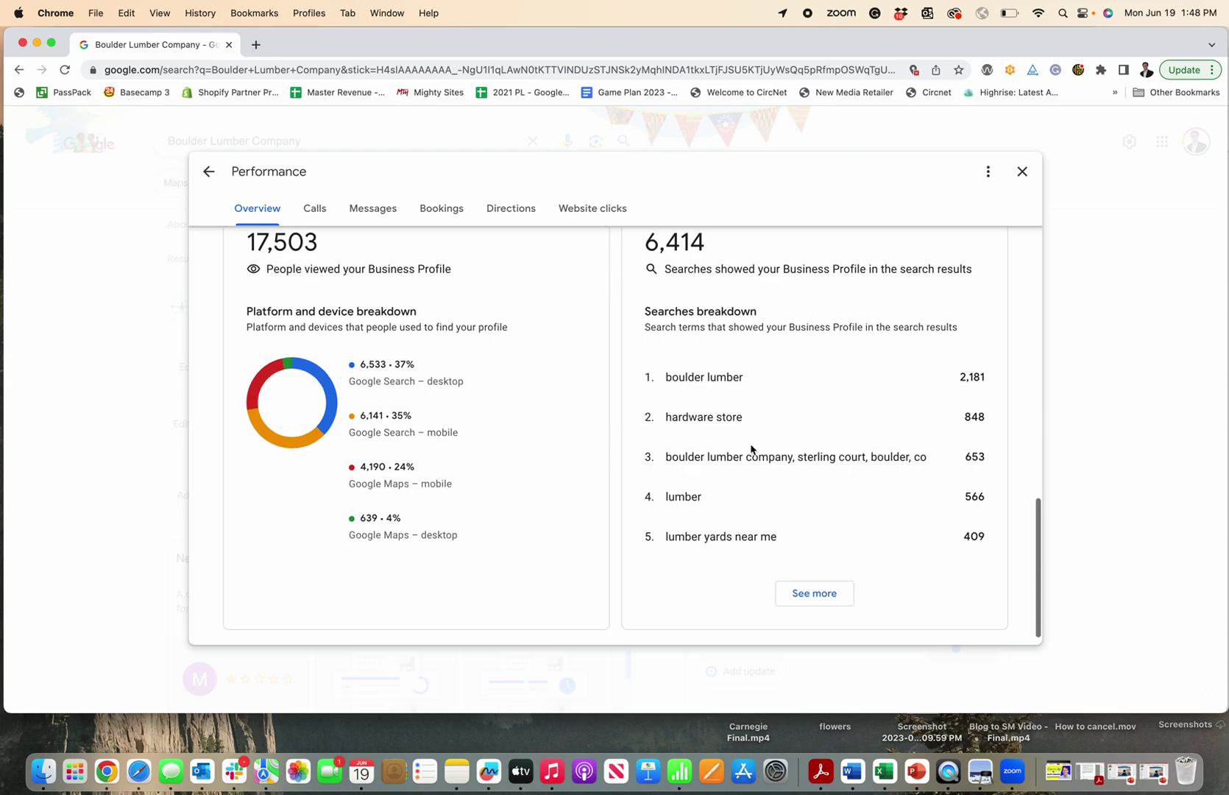
pyautogui.scroll(-1, 772, 493)
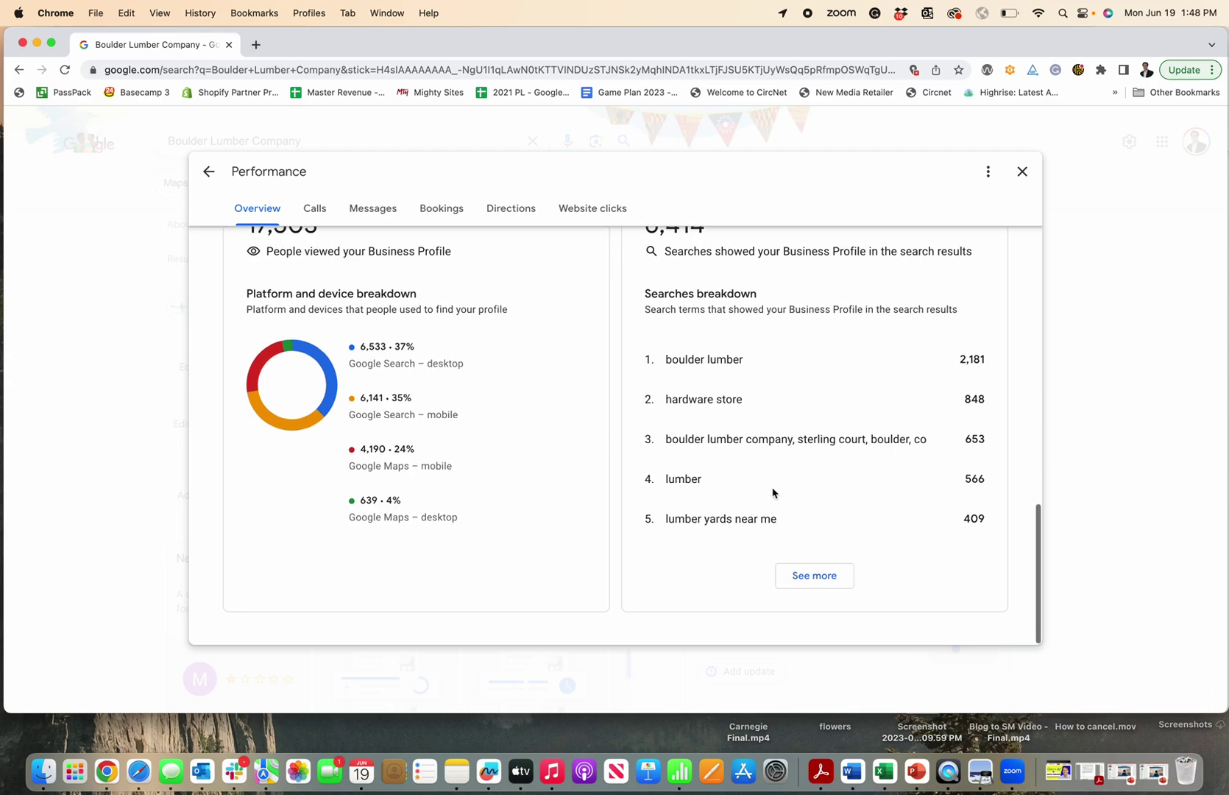
# Step: Expand the Searches breakdown and scroll the full list down to #30, past '1" white oak boards'
pyautogui.click(813, 578)
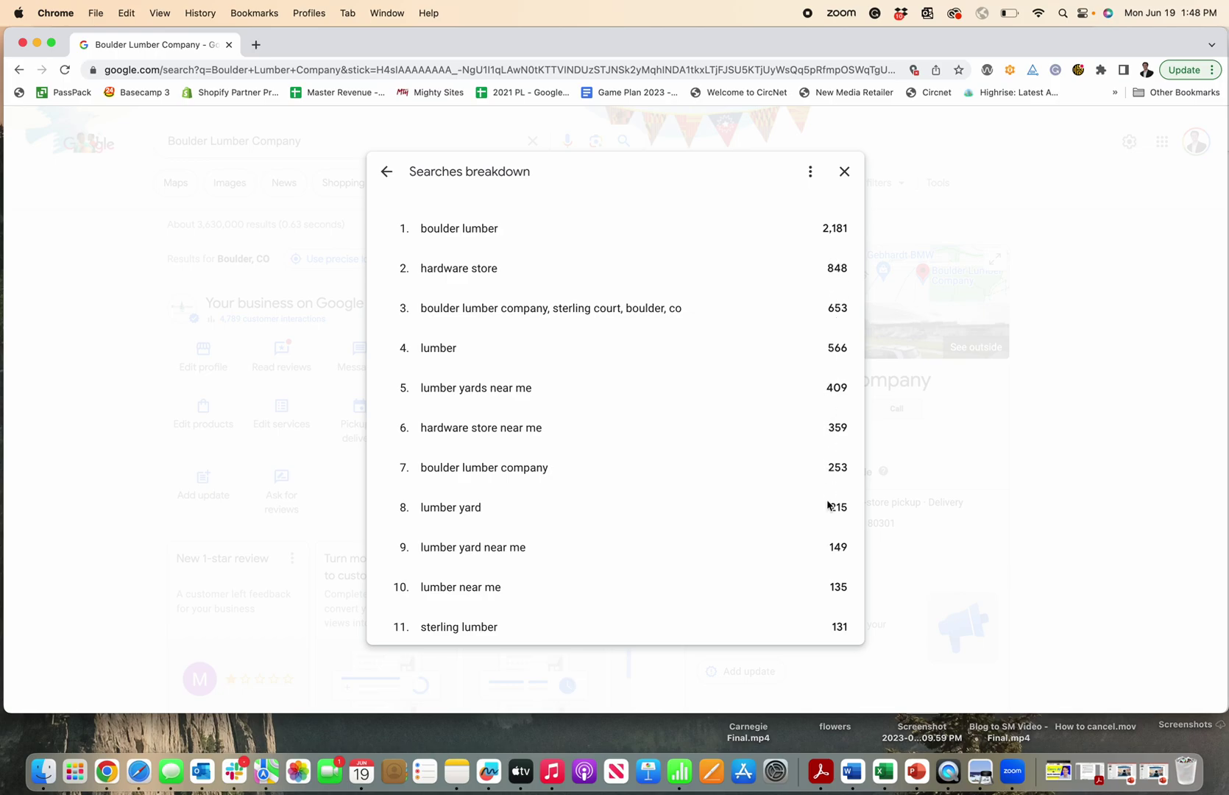
pyautogui.scroll(-3, 829, 508)
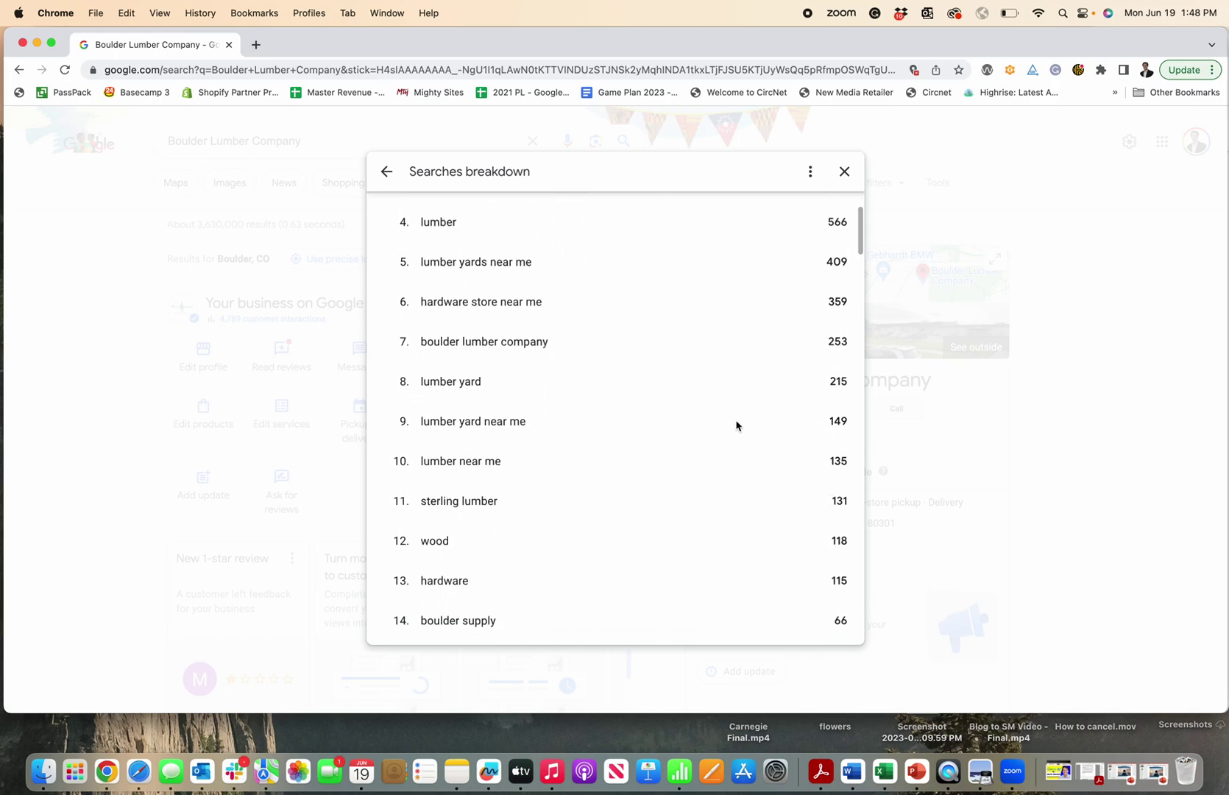
pyautogui.scroll(-4, 793, 521)
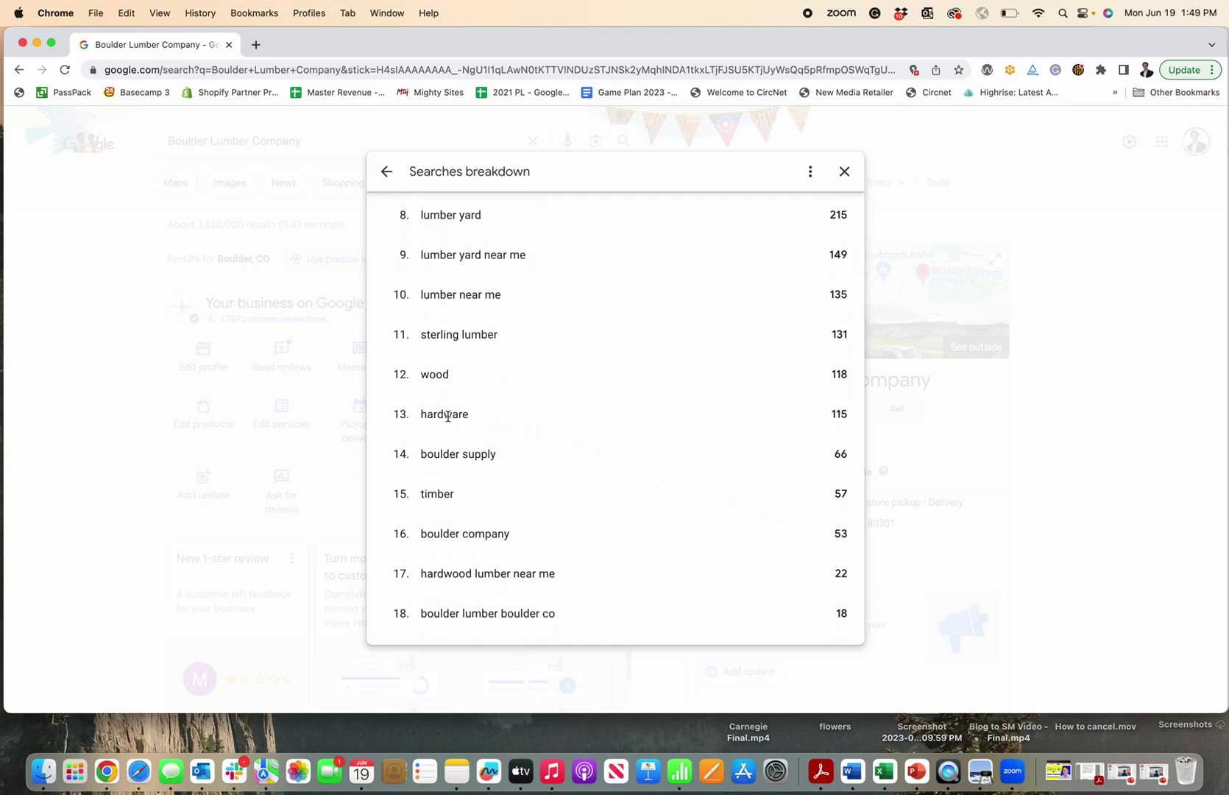
pyautogui.scroll(5, 447, 417)
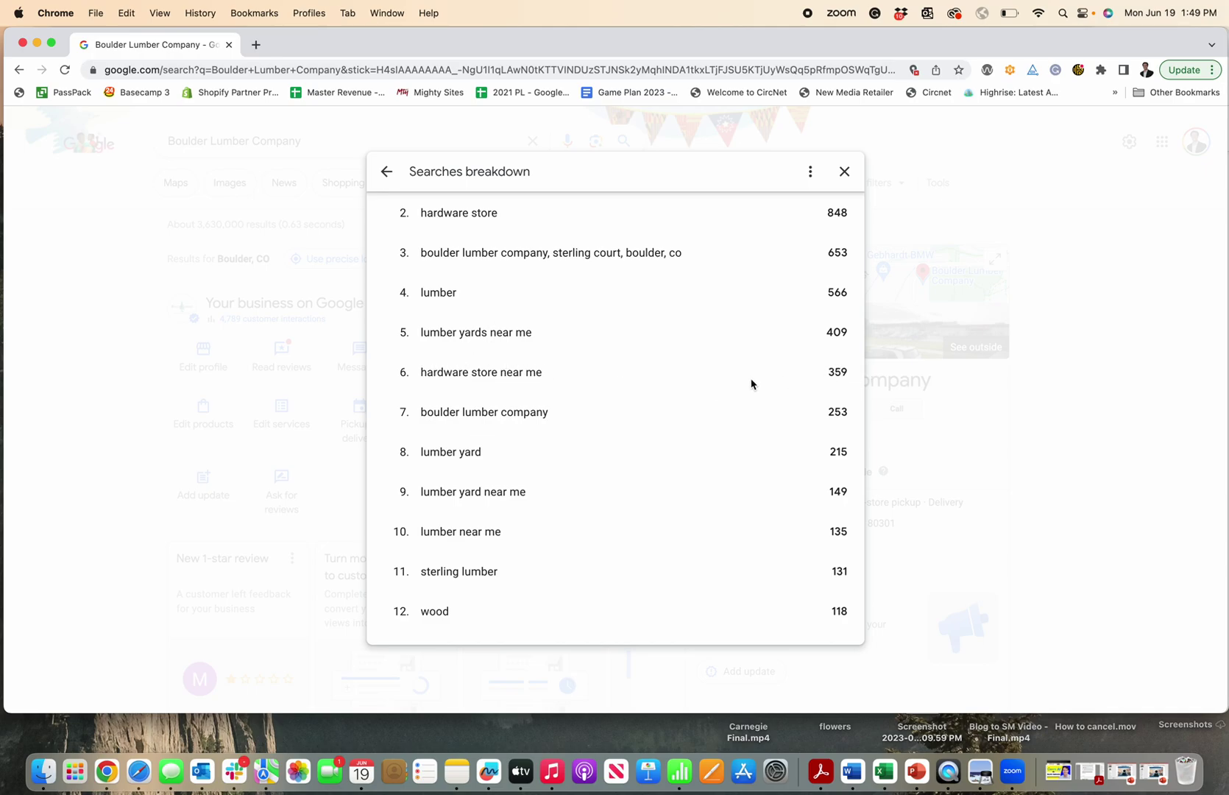
pyautogui.scroll(-5, 751, 383)
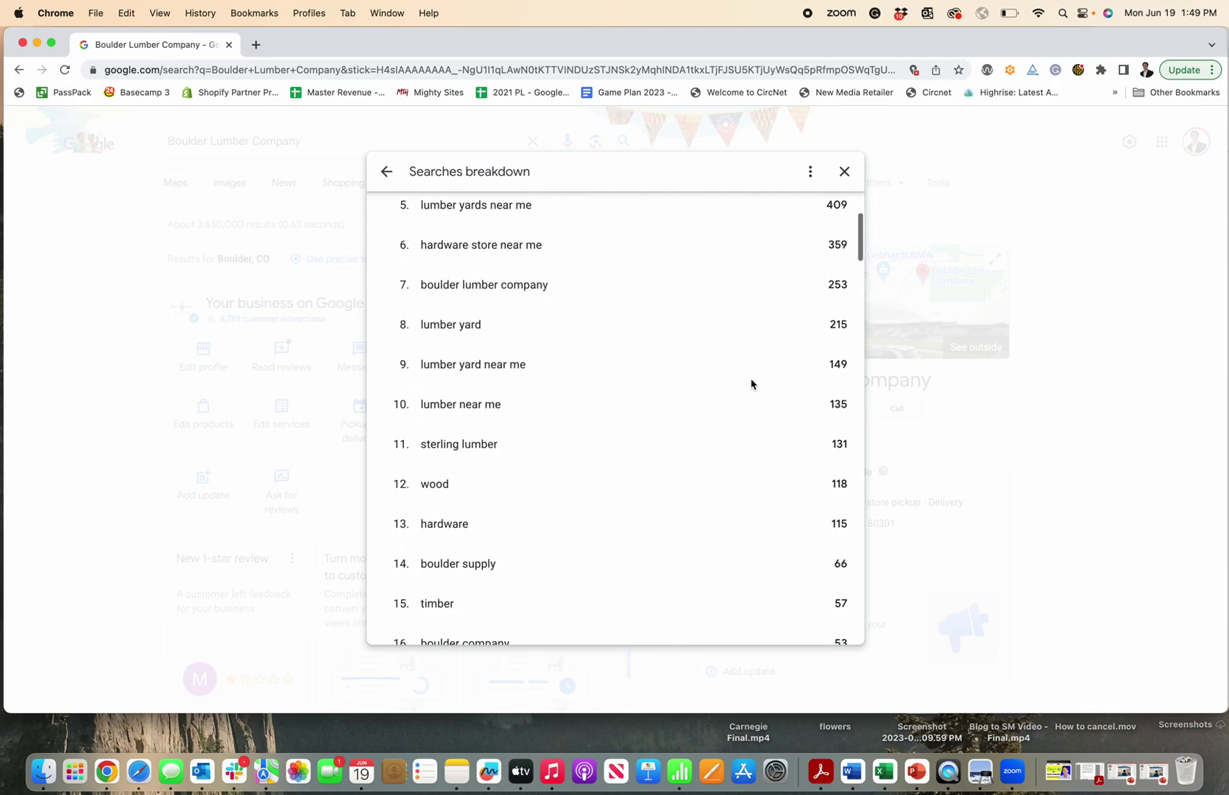
pyautogui.scroll(-5, 751, 383)
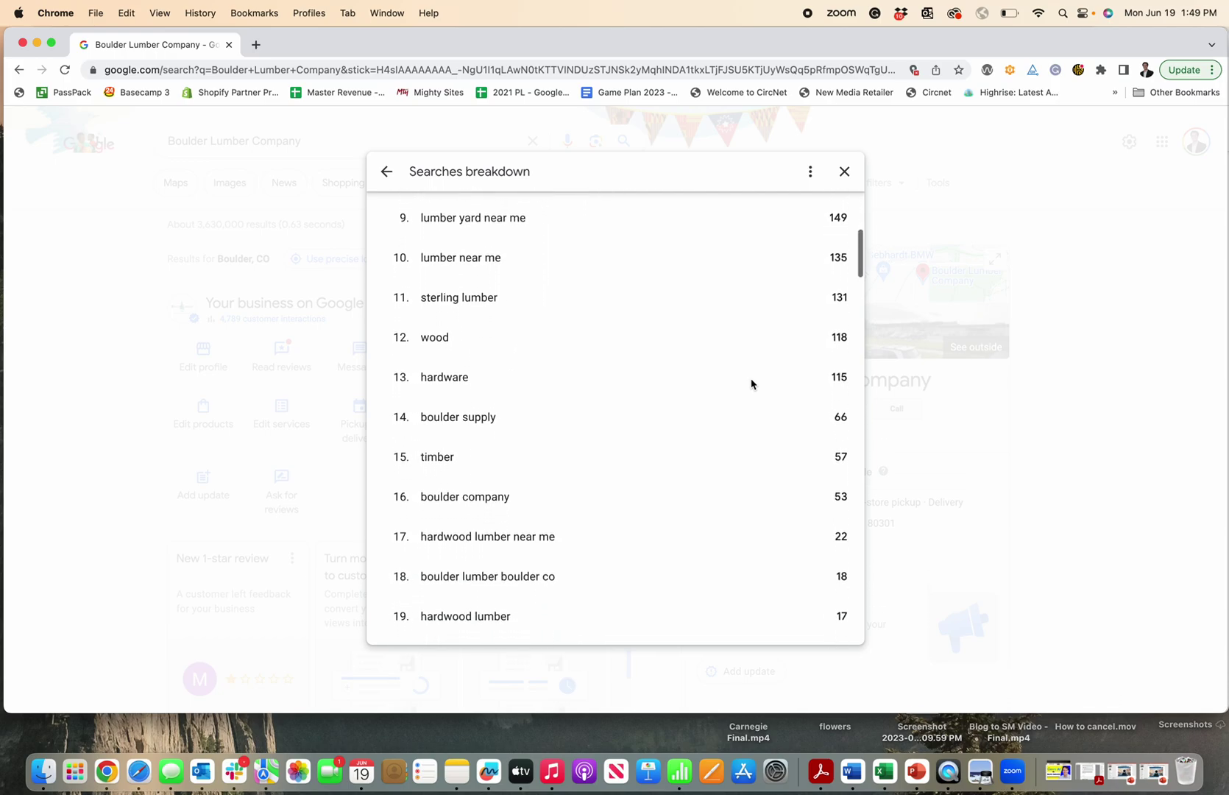
pyautogui.scroll(-7, 752, 383)
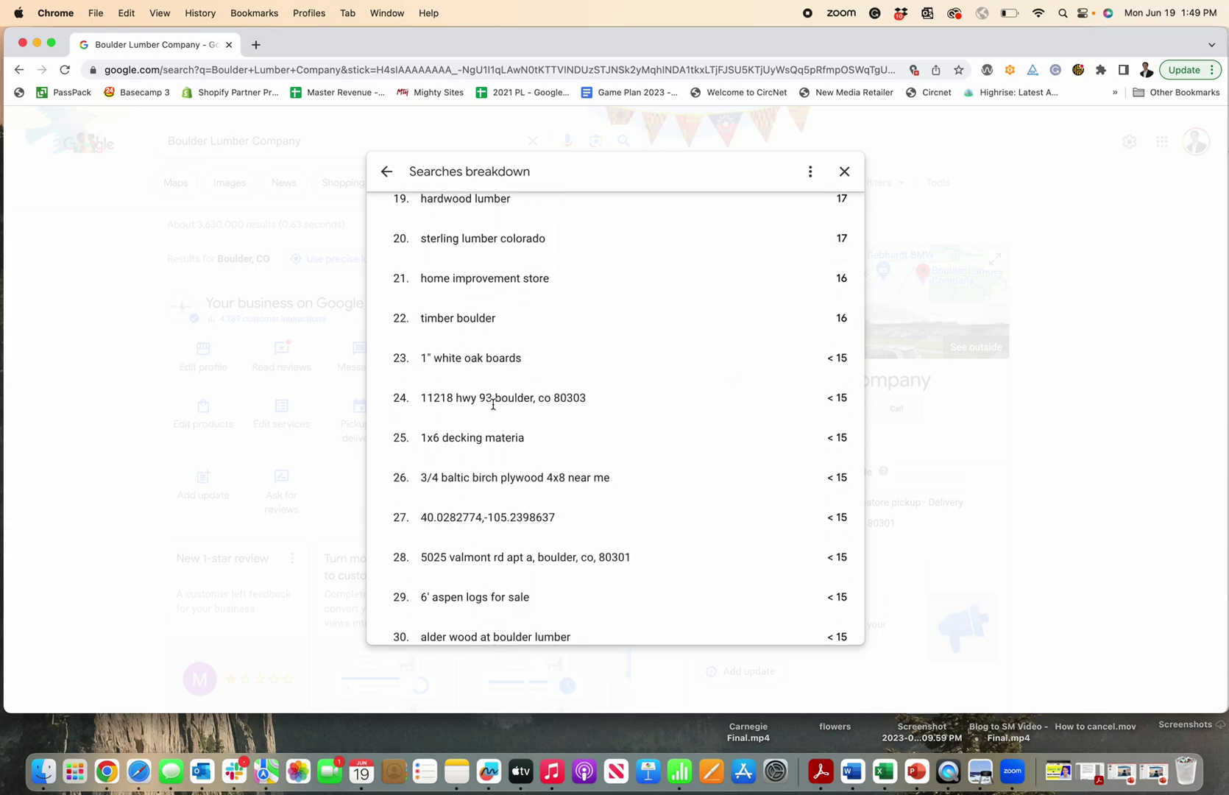
# Step: Scroll through Boulder Lumber's ranked search terms, from 'boulder lumber' (2,181) and 'hardware store' (848) down
pyautogui.scroll(-2, 480, 459)
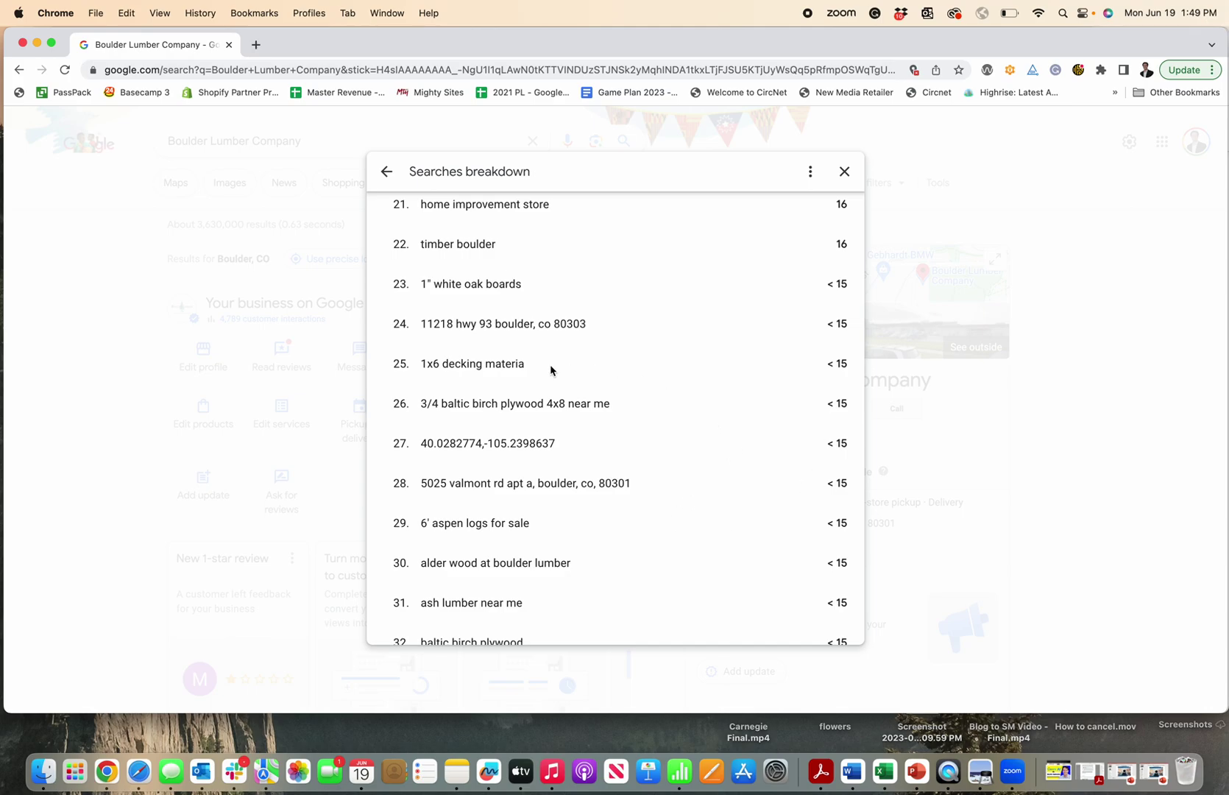
pyautogui.scroll(-3, 634, 510)
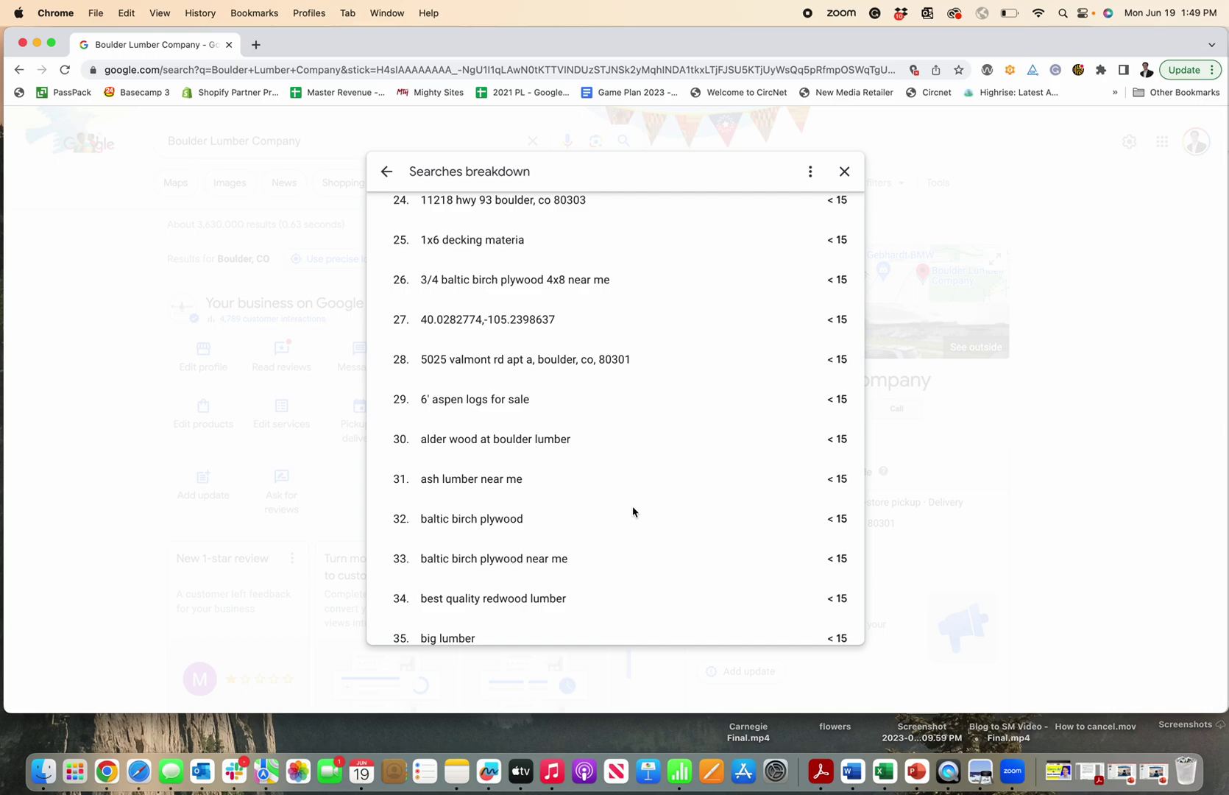
pyautogui.scroll(-5, 623, 483)
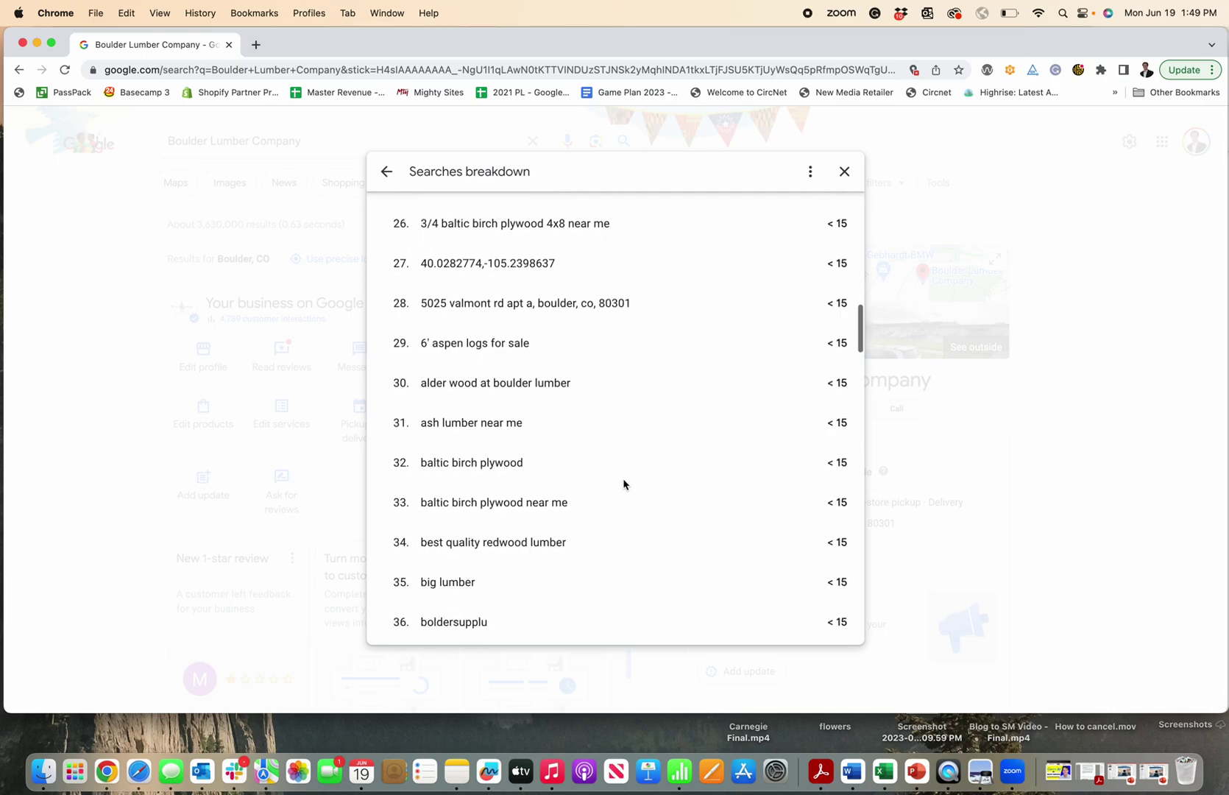
pyautogui.scroll(-1, 623, 483)
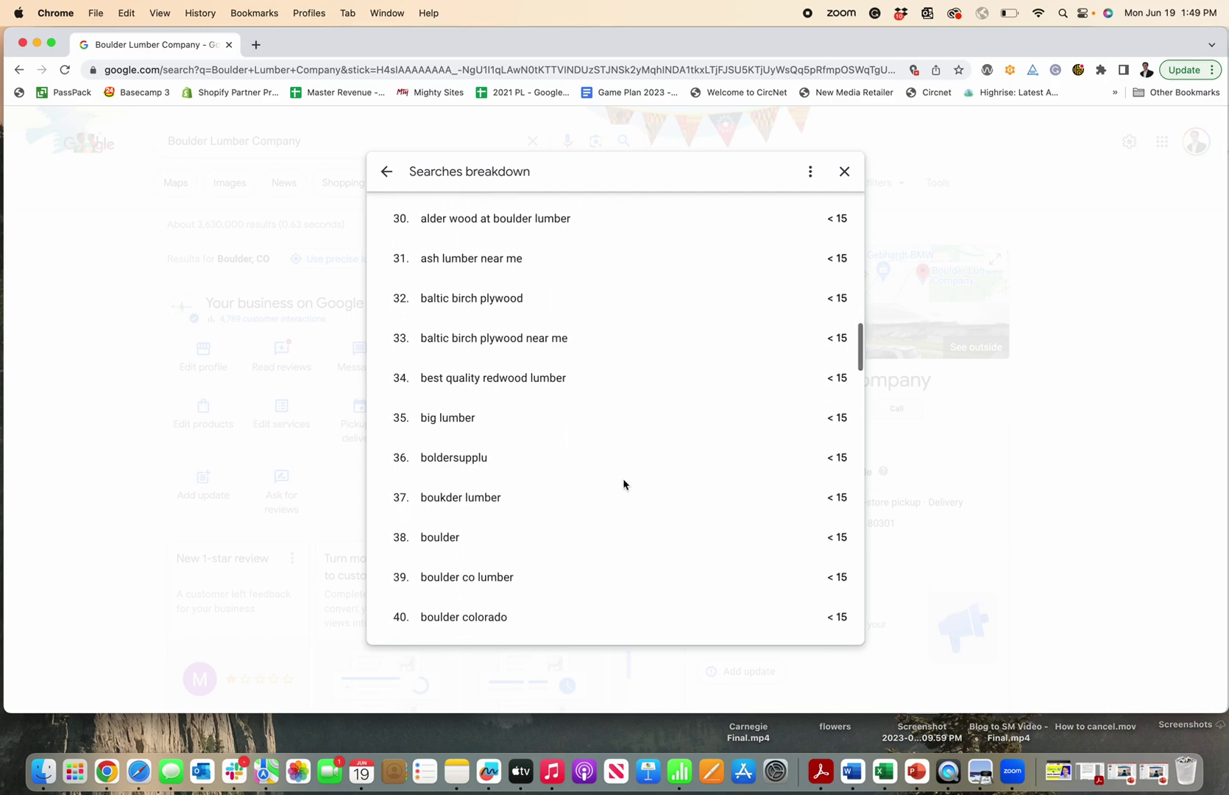
pyautogui.scroll(-6, 506, 500)
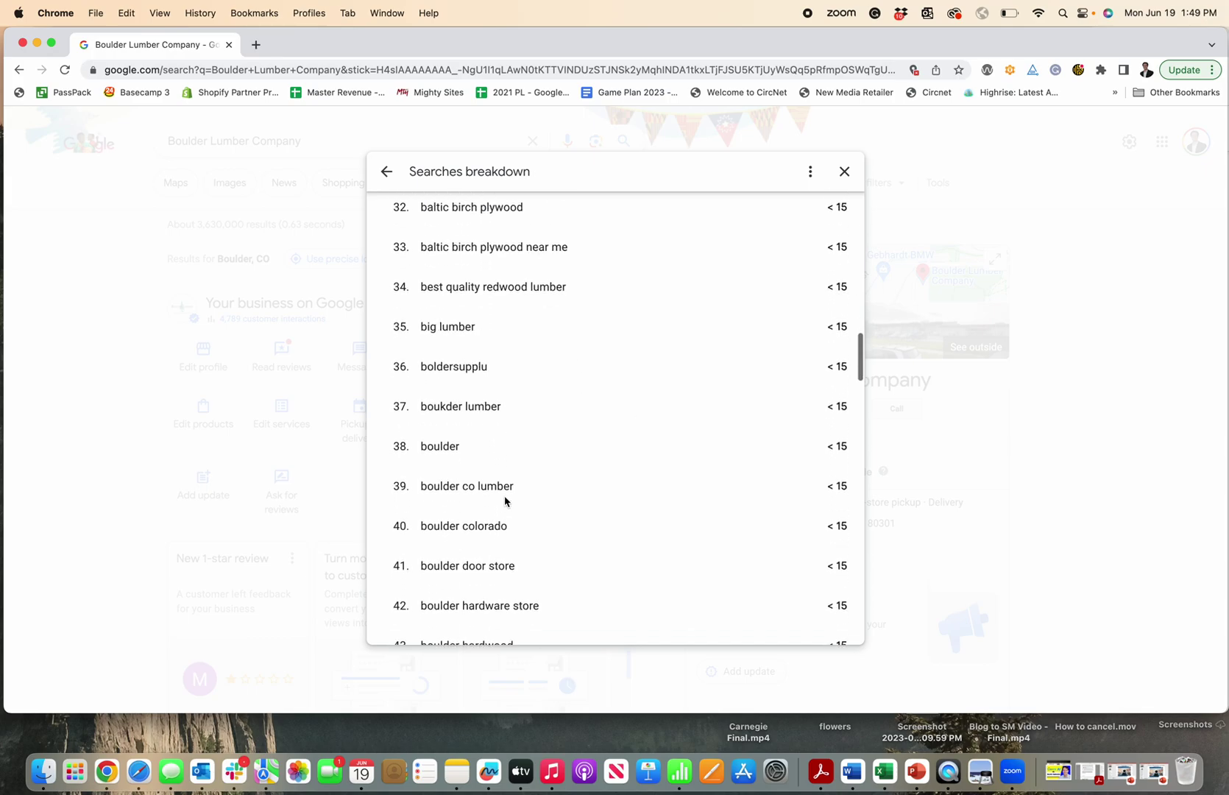
pyautogui.scroll(20, 505, 499)
pyautogui.scroll(3, 505, 498)
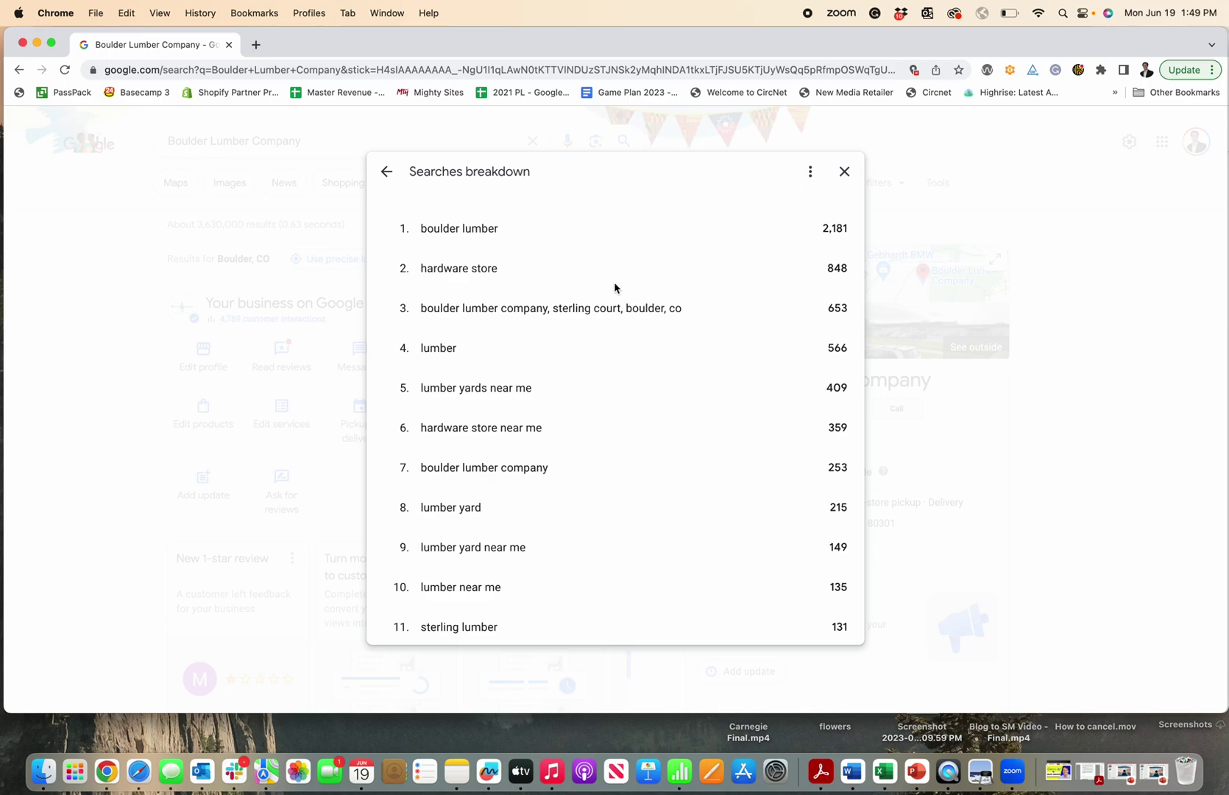
pyautogui.scroll(-4, 621, 364)
pyautogui.scroll(-2, 476, 490)
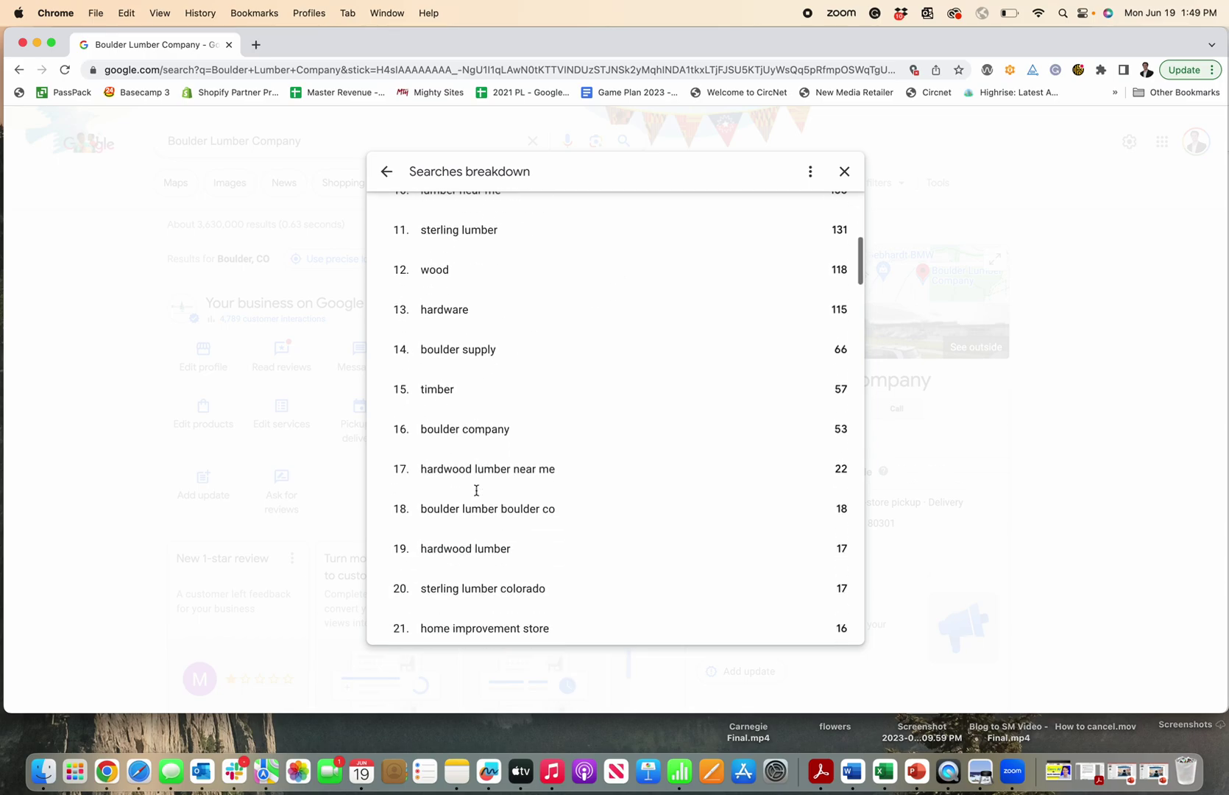
pyautogui.scroll(-1, 476, 490)
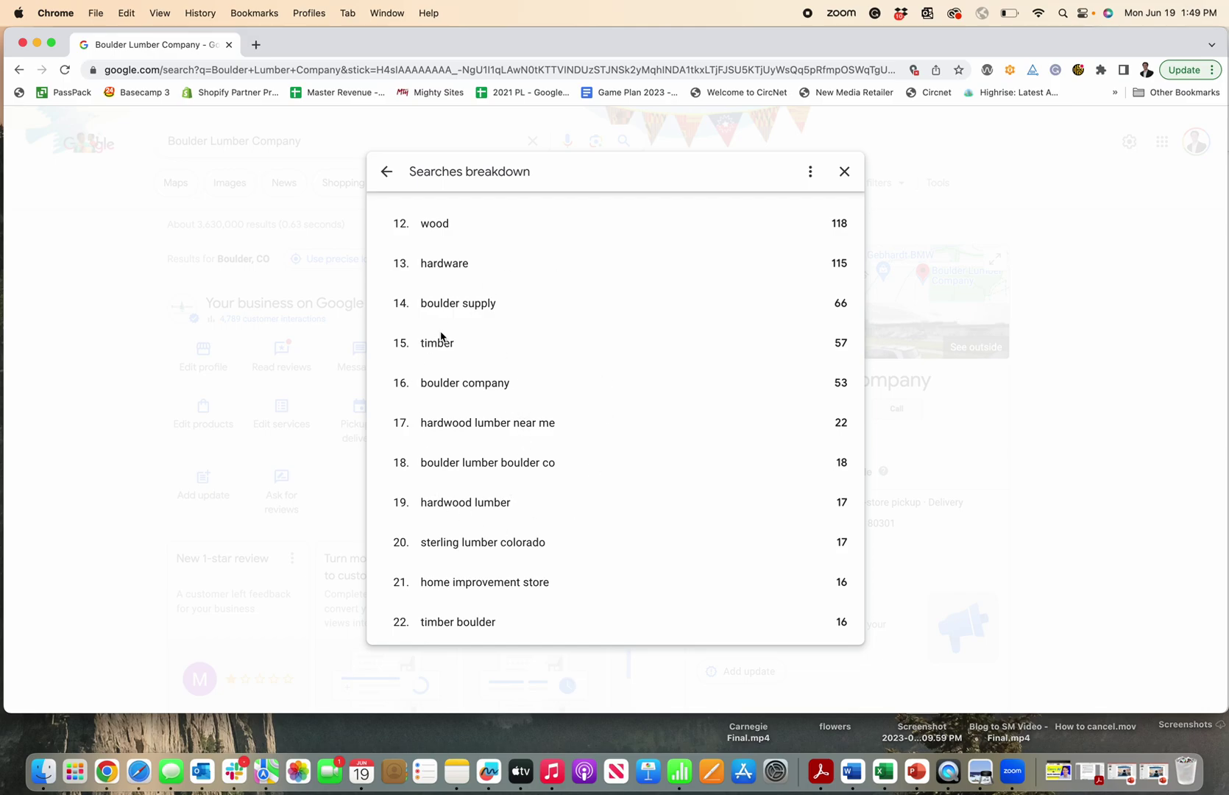
pyautogui.scroll(6, 472, 489)
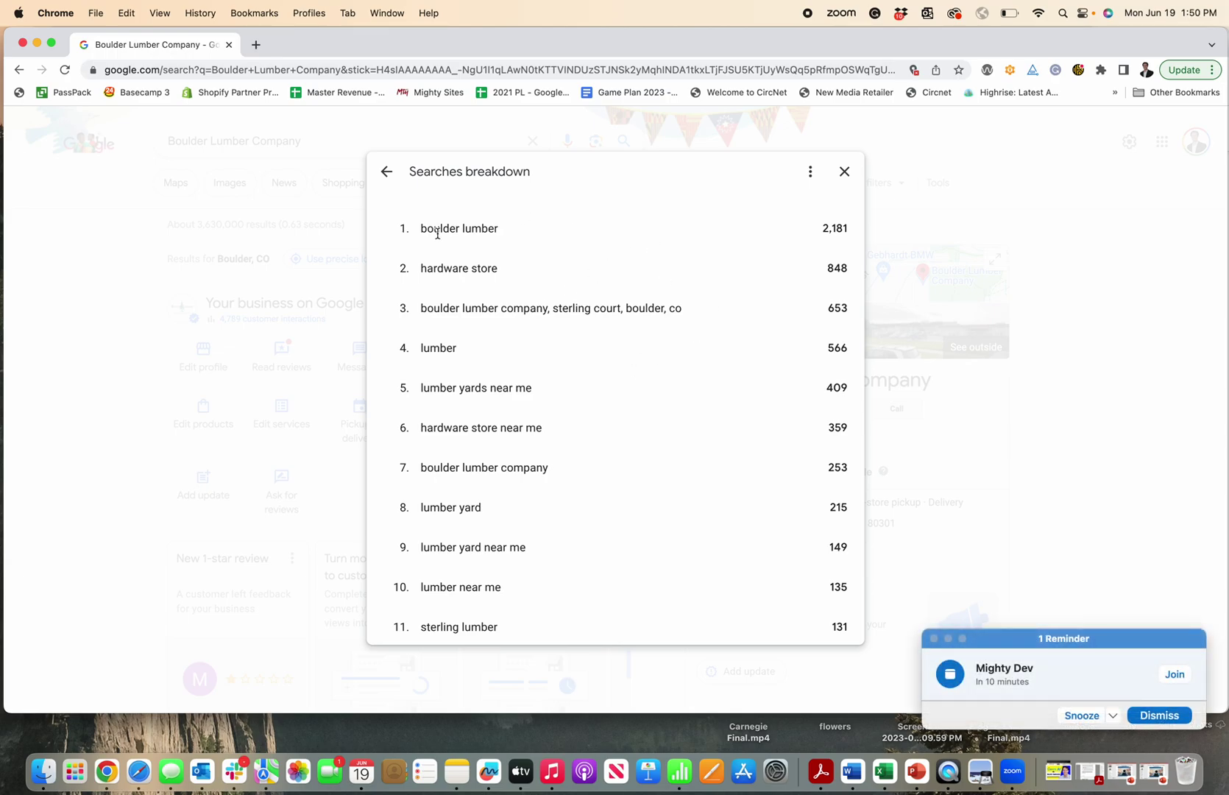
# Step: Dismiss the meeting reminder and close the Boulder Lumber search terms breakdown
pyautogui.click(1137, 717)
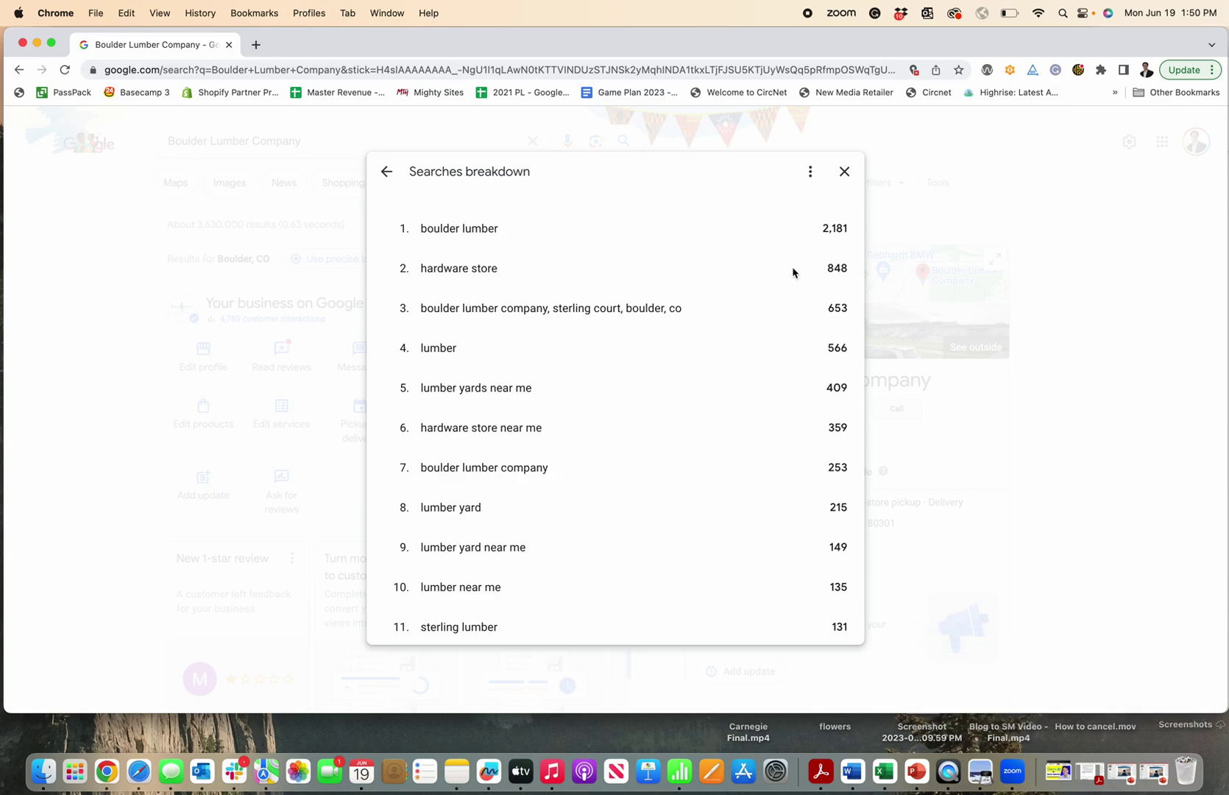
pyautogui.click(844, 173)
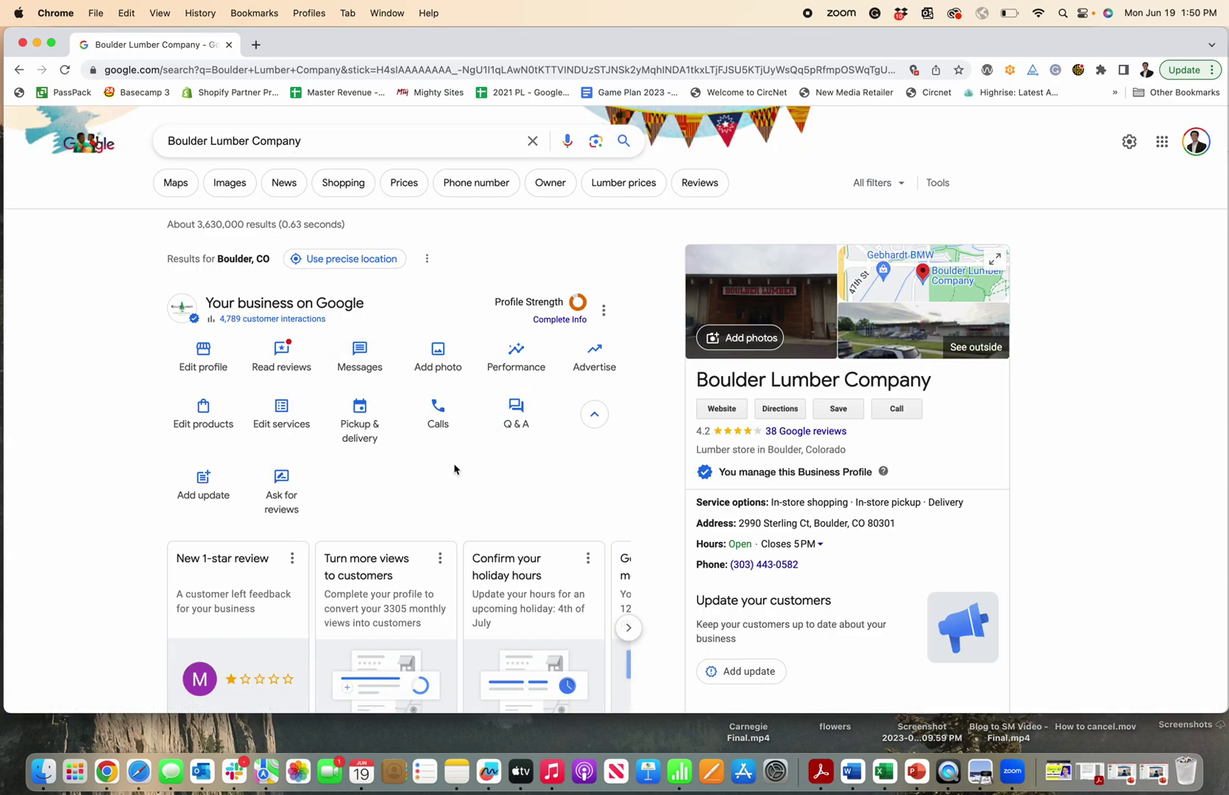
pyautogui.scroll(-5, 456, 467)
pyautogui.scroll(5, 455, 466)
# Step: Search 'google business profile', reach the managed profiles list, and open Entertainment Rents
pyautogui.tripleClick(318, 143)
pyautogui.write('google business profile')
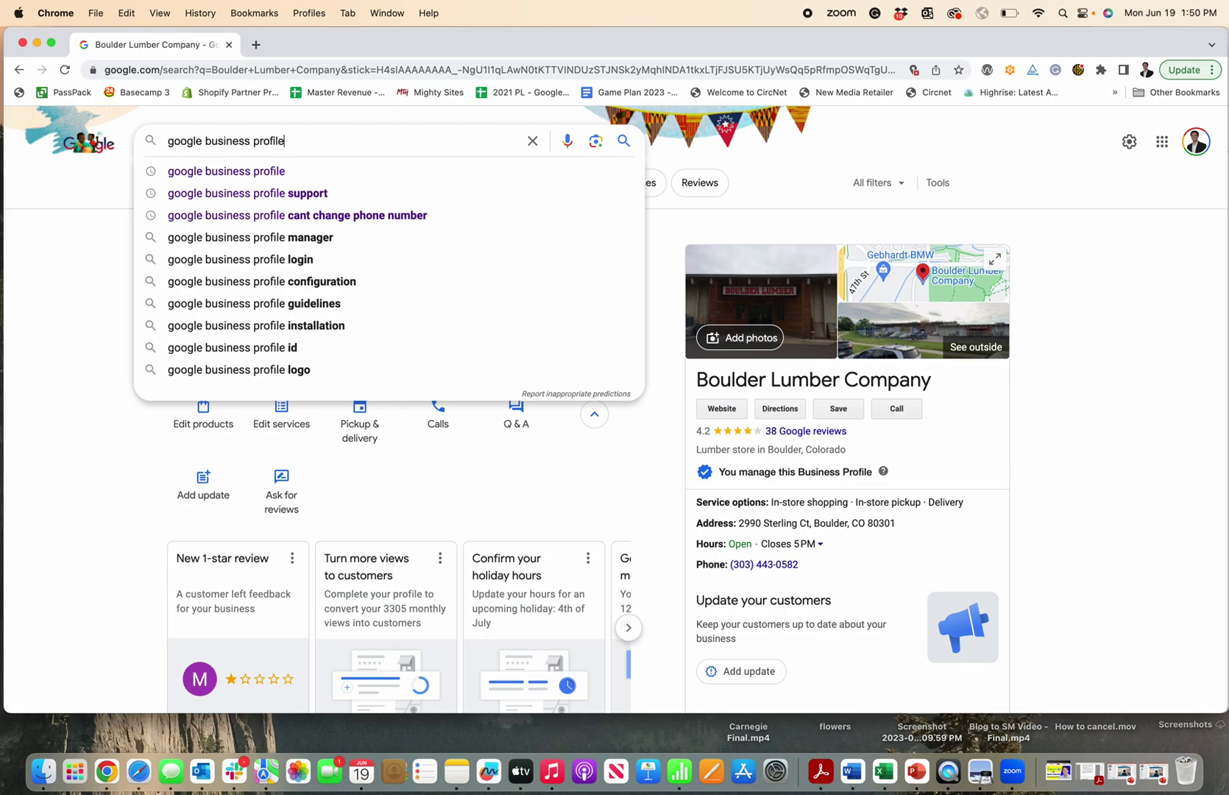
pyautogui.press('Return')
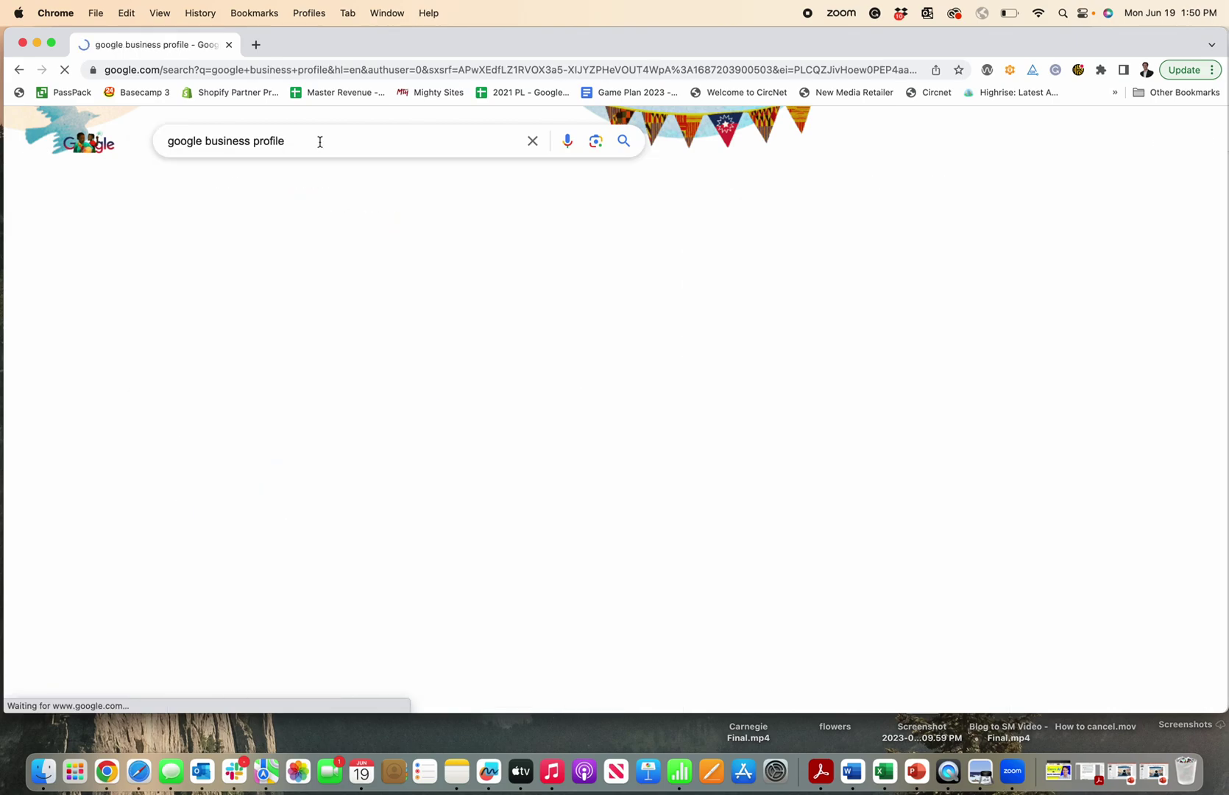
pyautogui.click(250, 285)
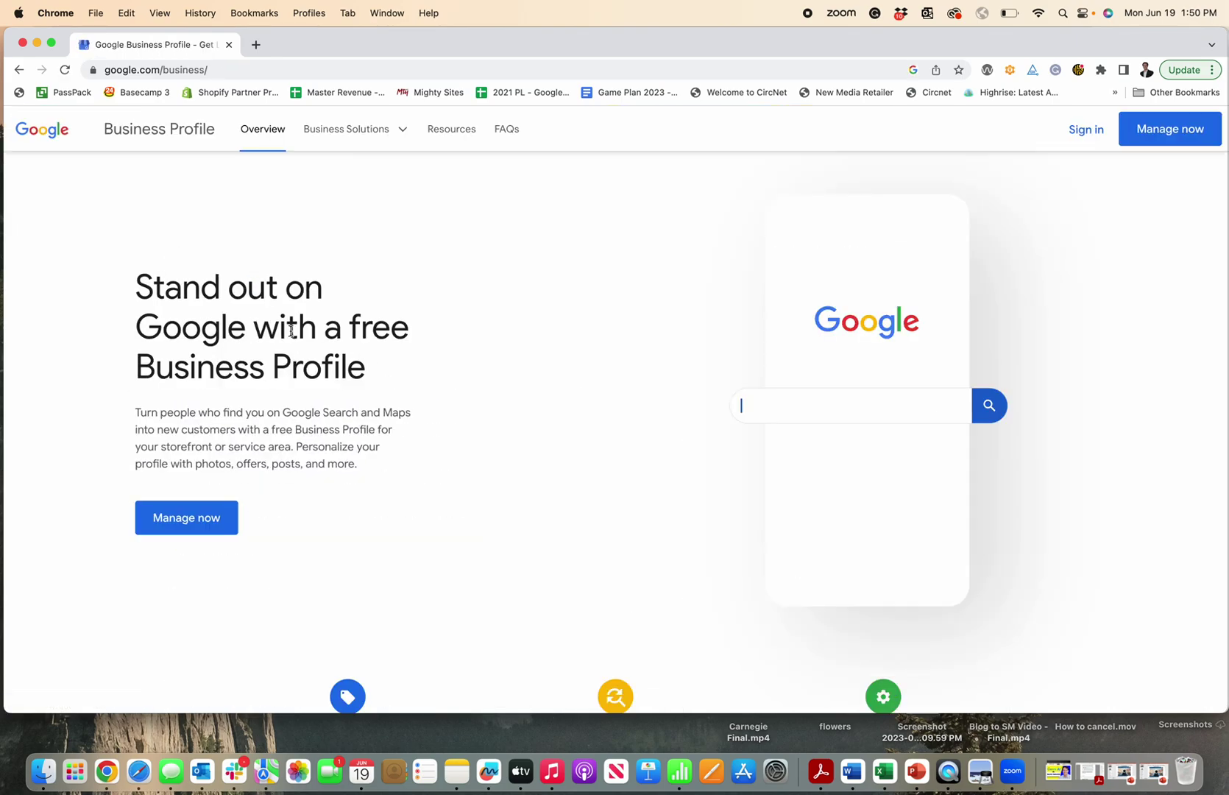
pyautogui.click(1090, 138)
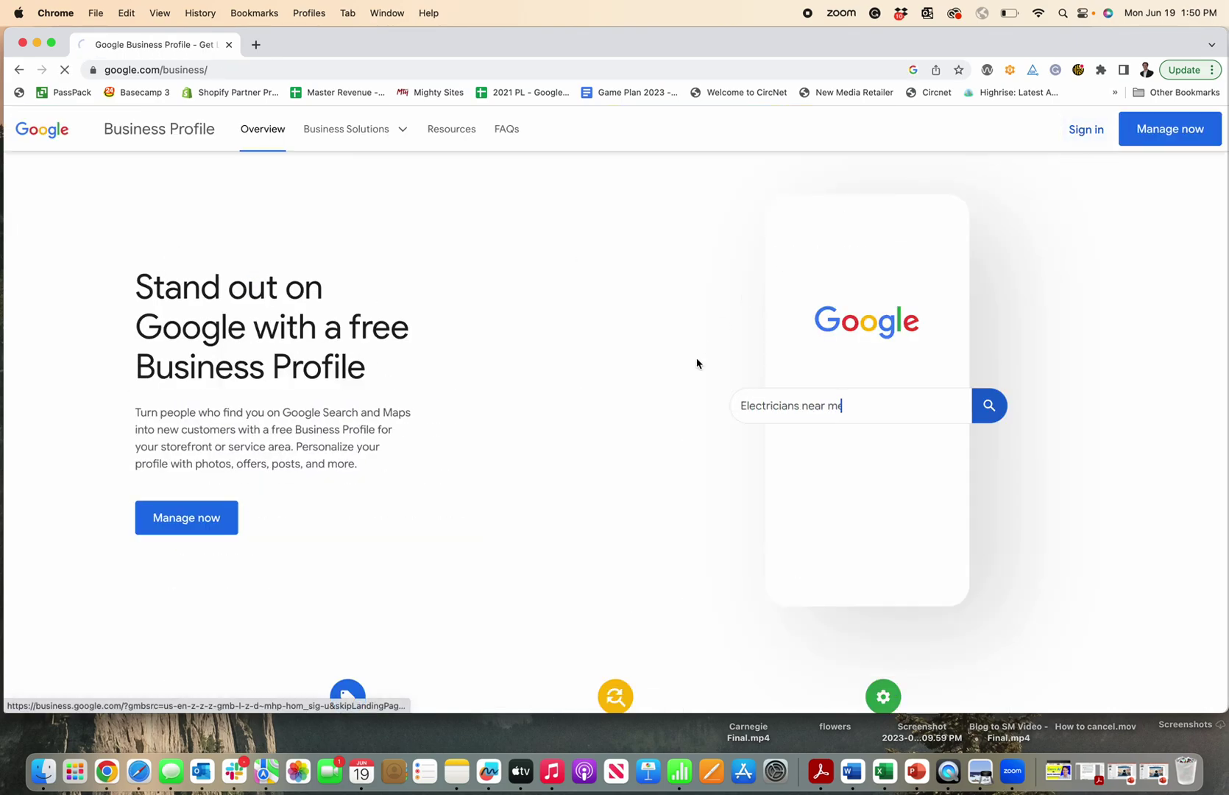
pyautogui.click(412, 414)
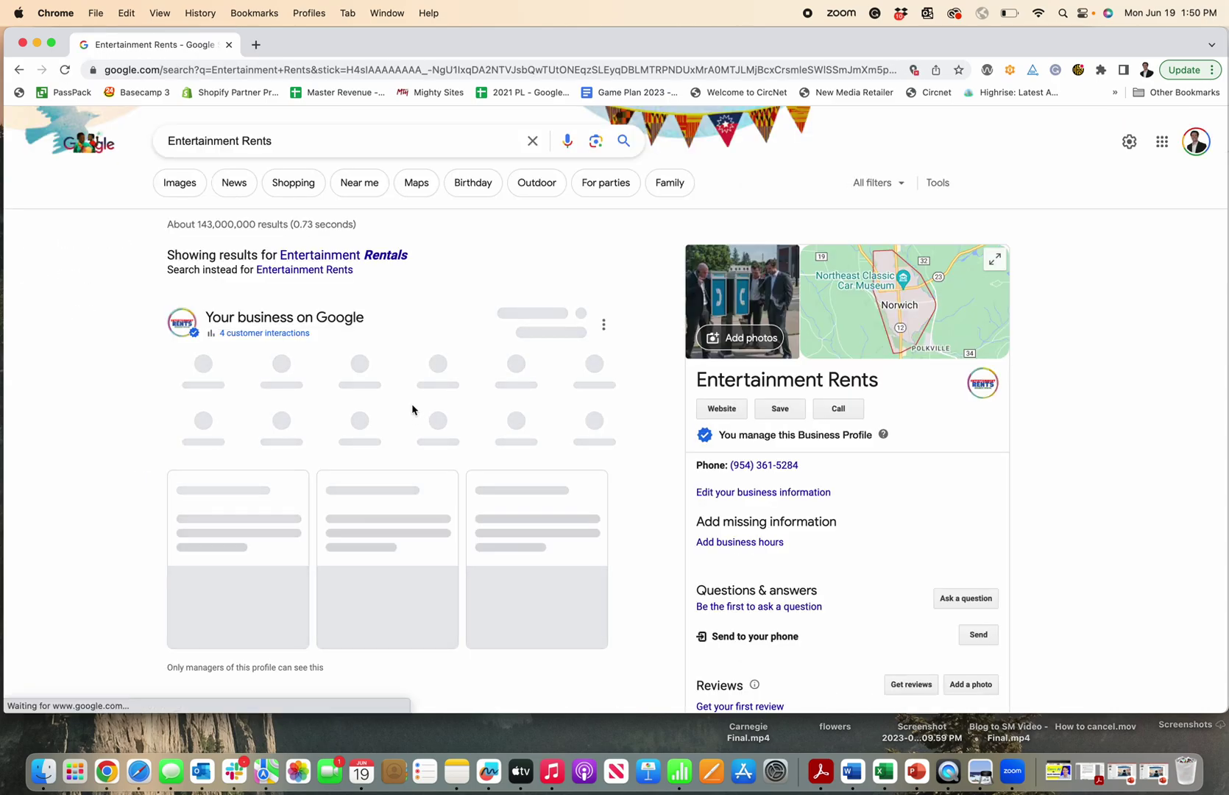
# Step: Show Entertainment Rents' full Searches breakdown: eight terms under 15, led by 'equipment rental in norwich ny'
pyautogui.click(250, 336)
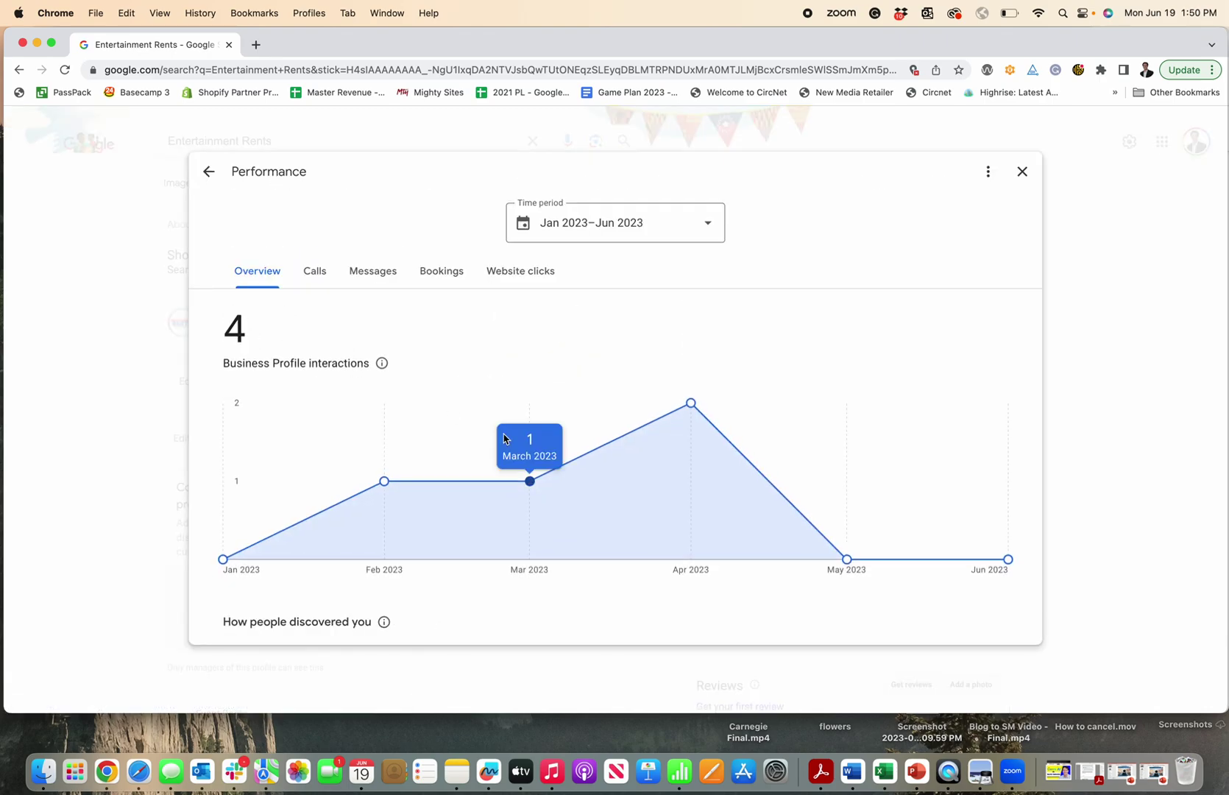
pyautogui.scroll(-6, 488, 384)
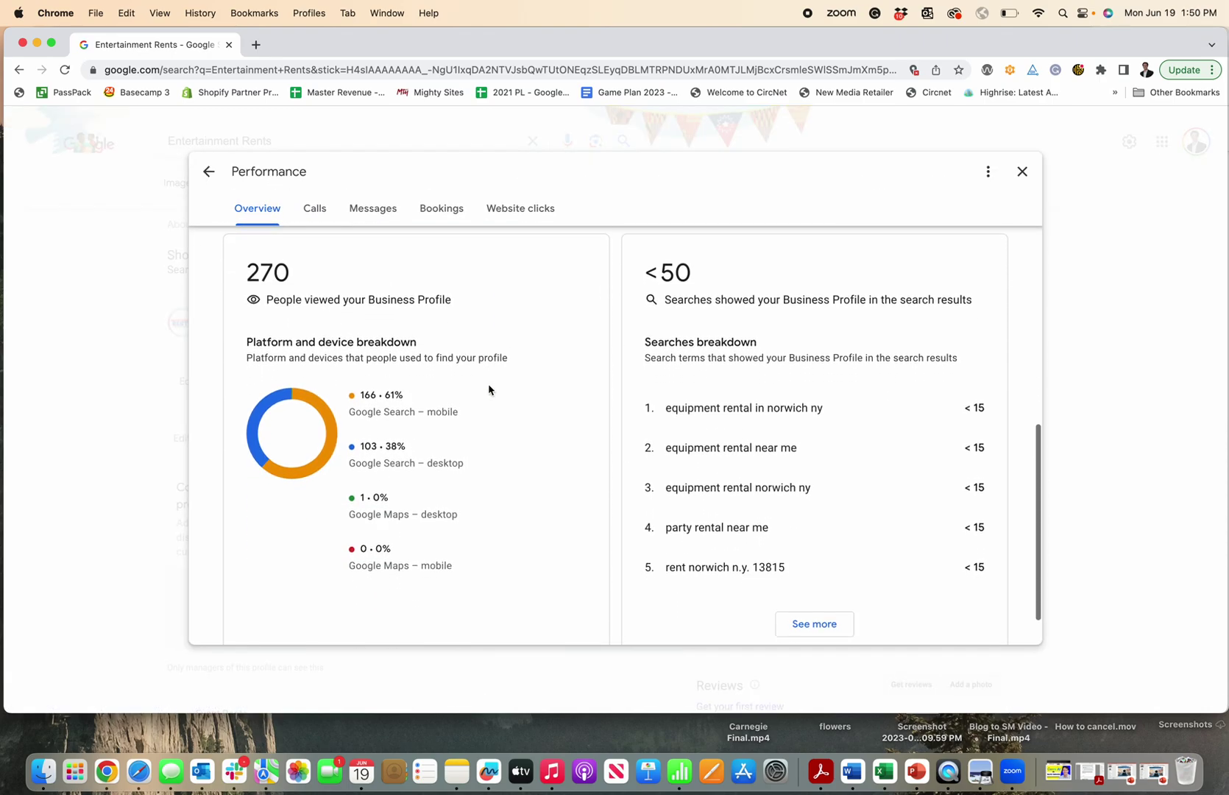
pyautogui.scroll(-2, 812, 461)
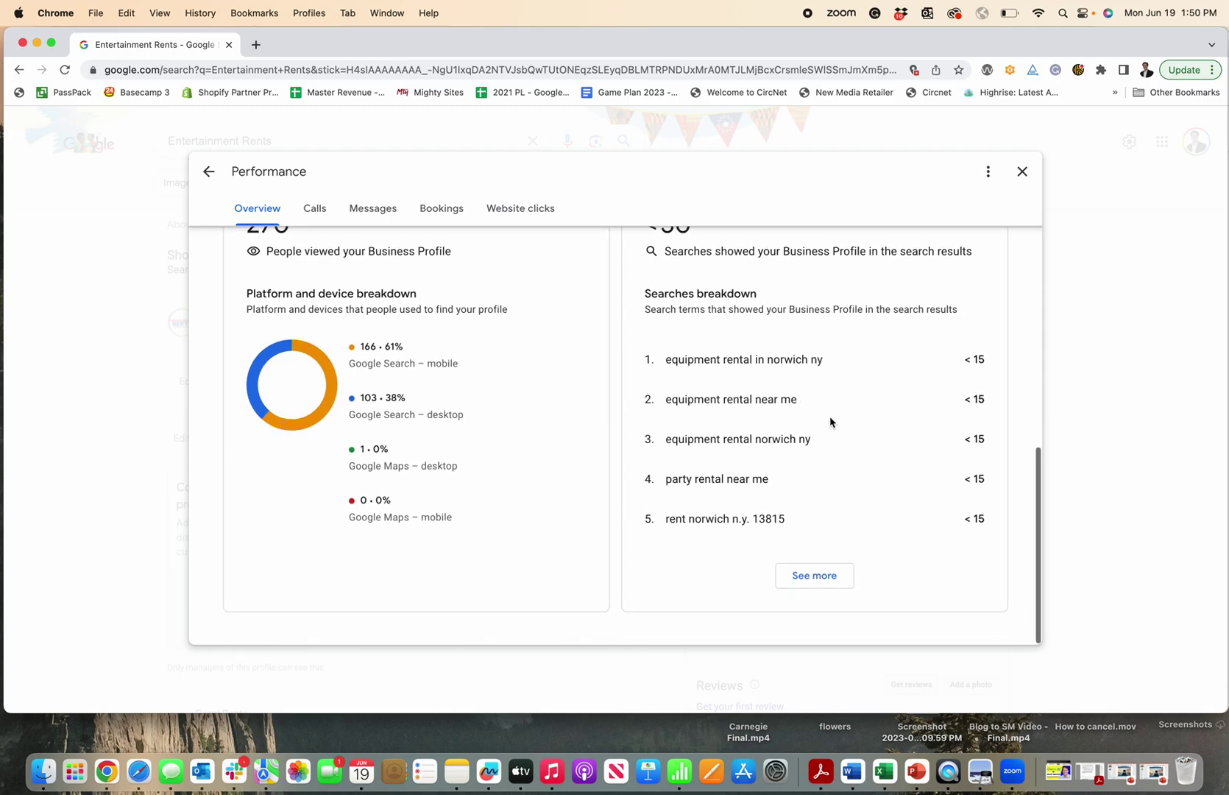
pyautogui.scroll(1, 752, 471)
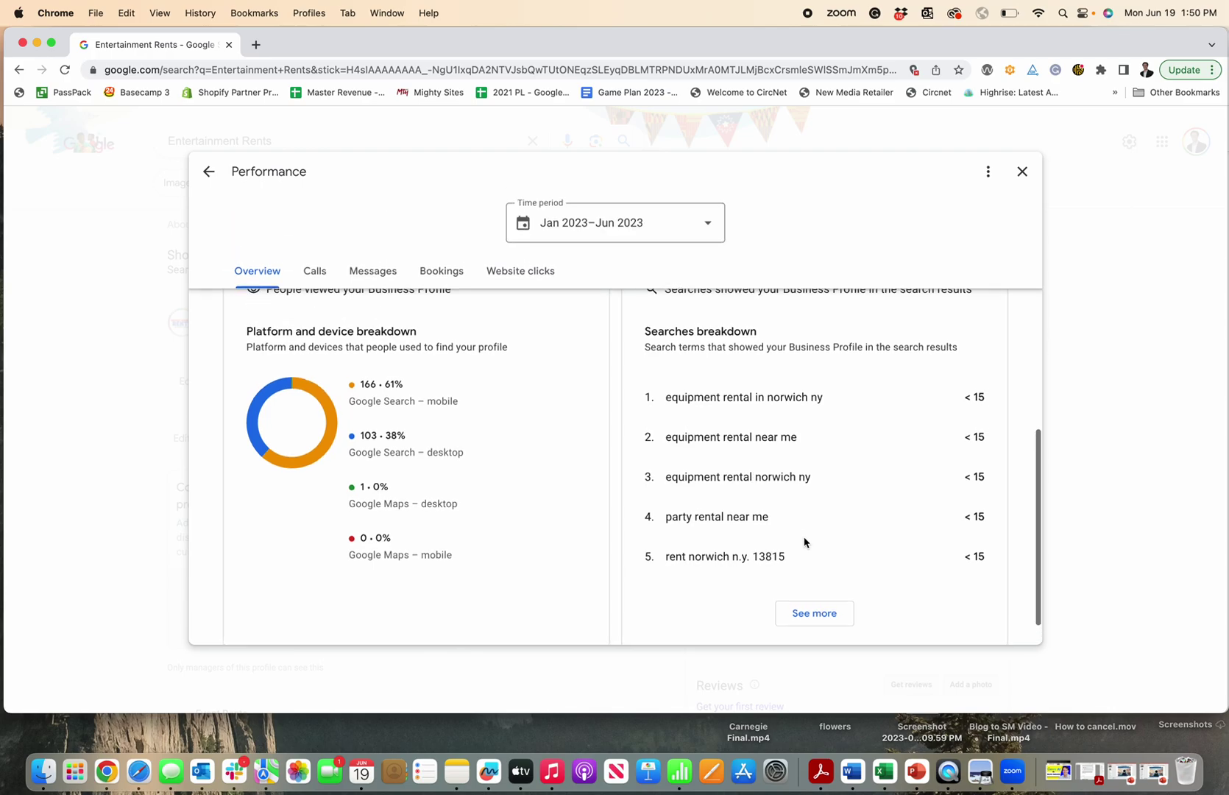
pyautogui.click(809, 611)
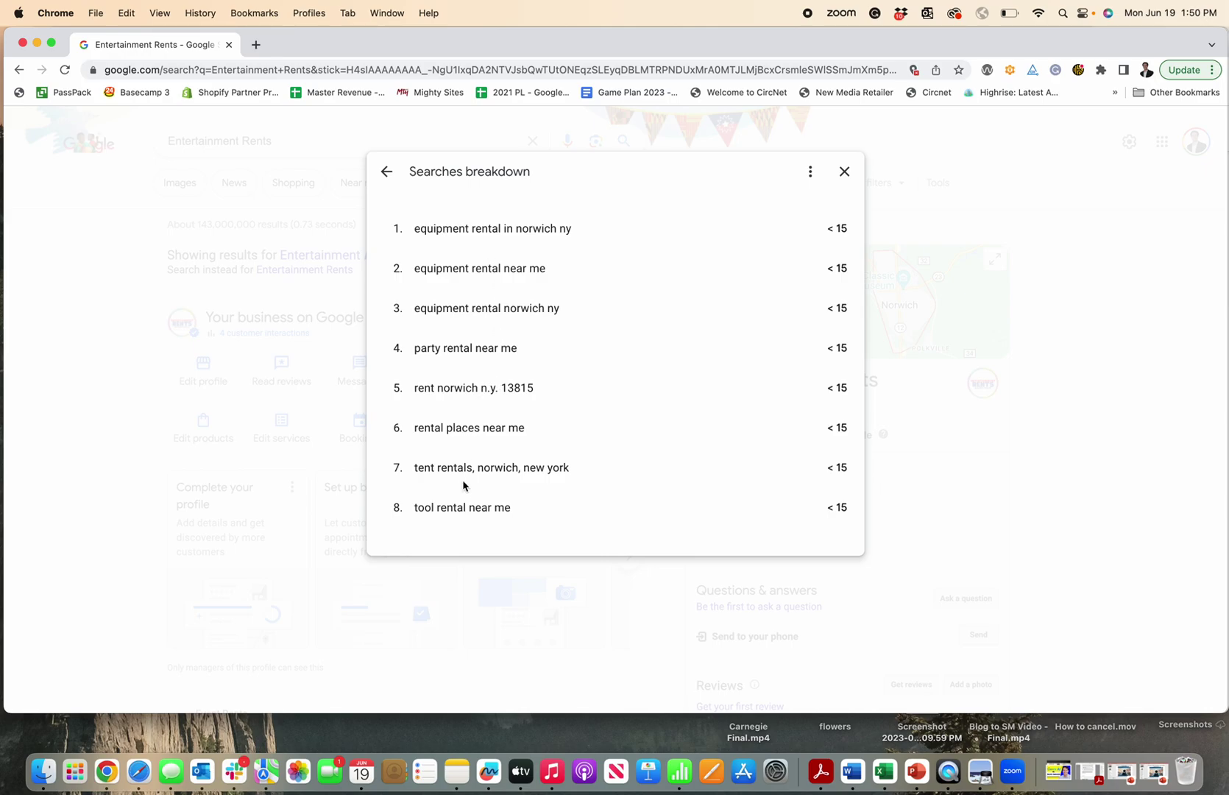
pyautogui.click(843, 171)
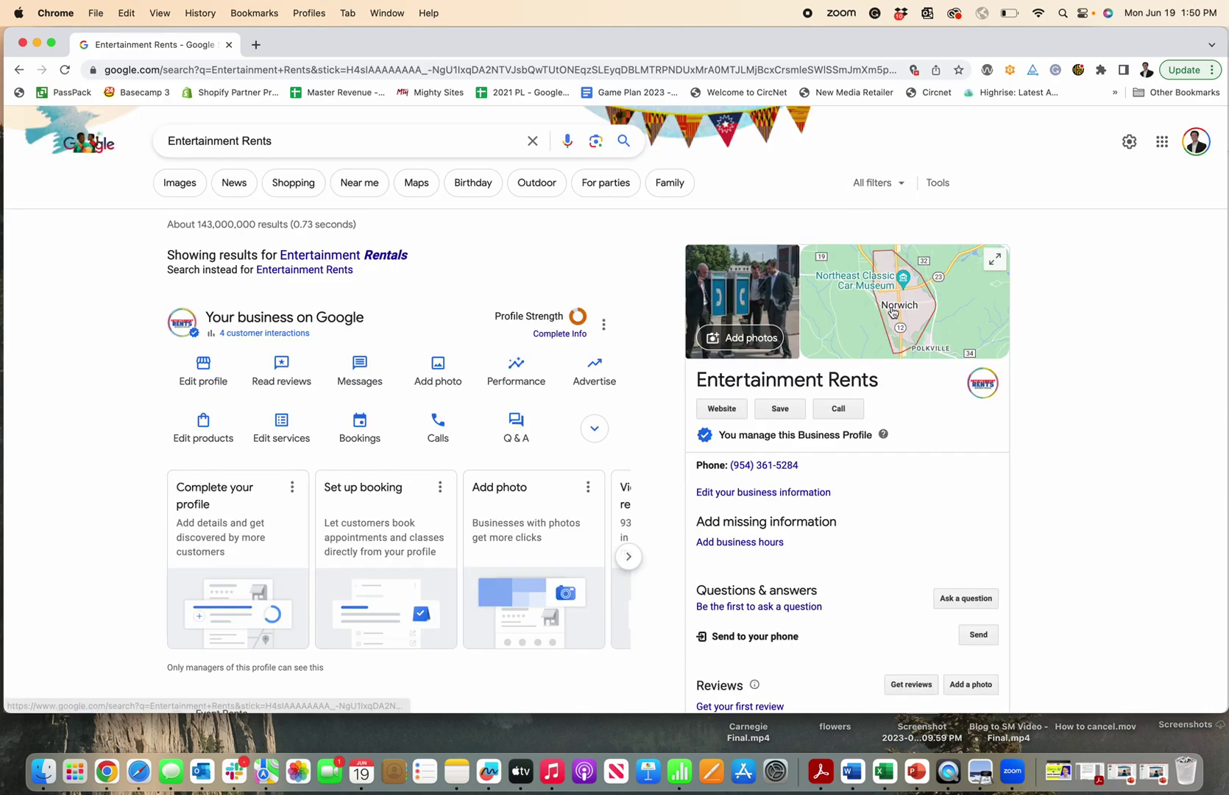
pyautogui.click(768, 300)
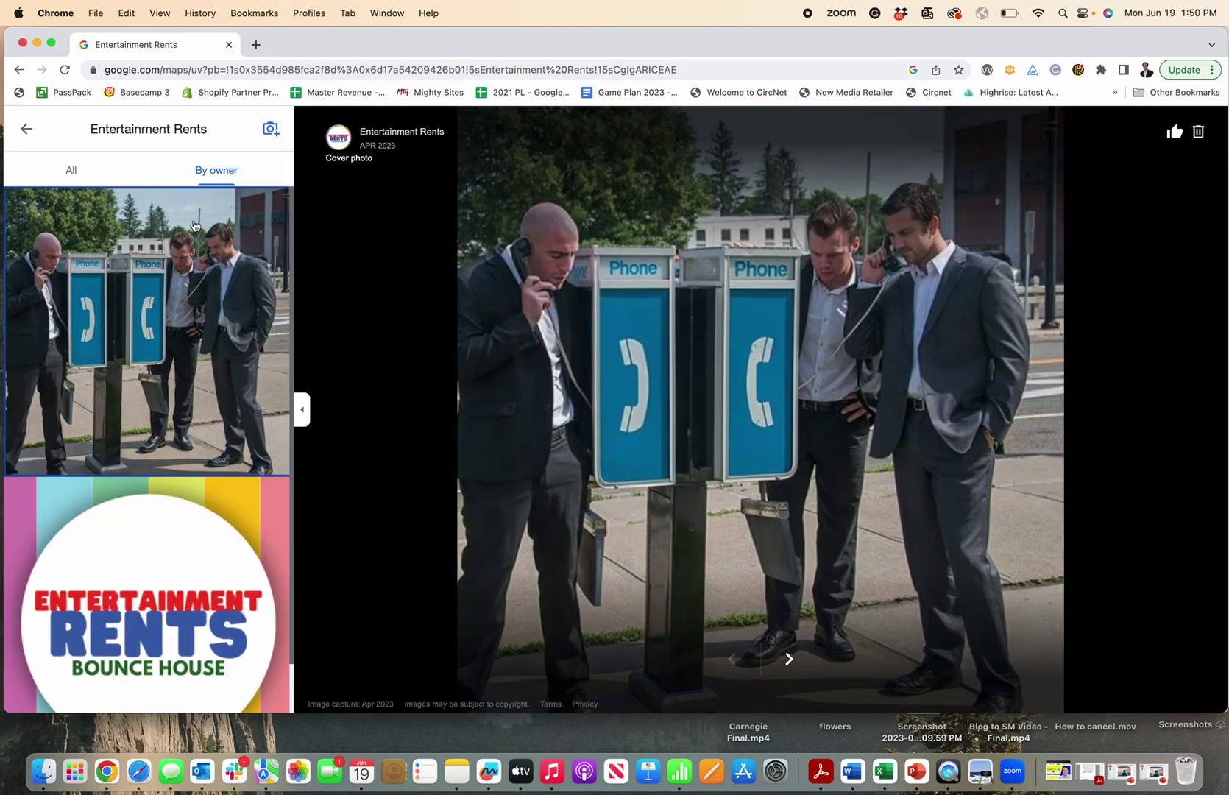
pyautogui.click(26, 128)
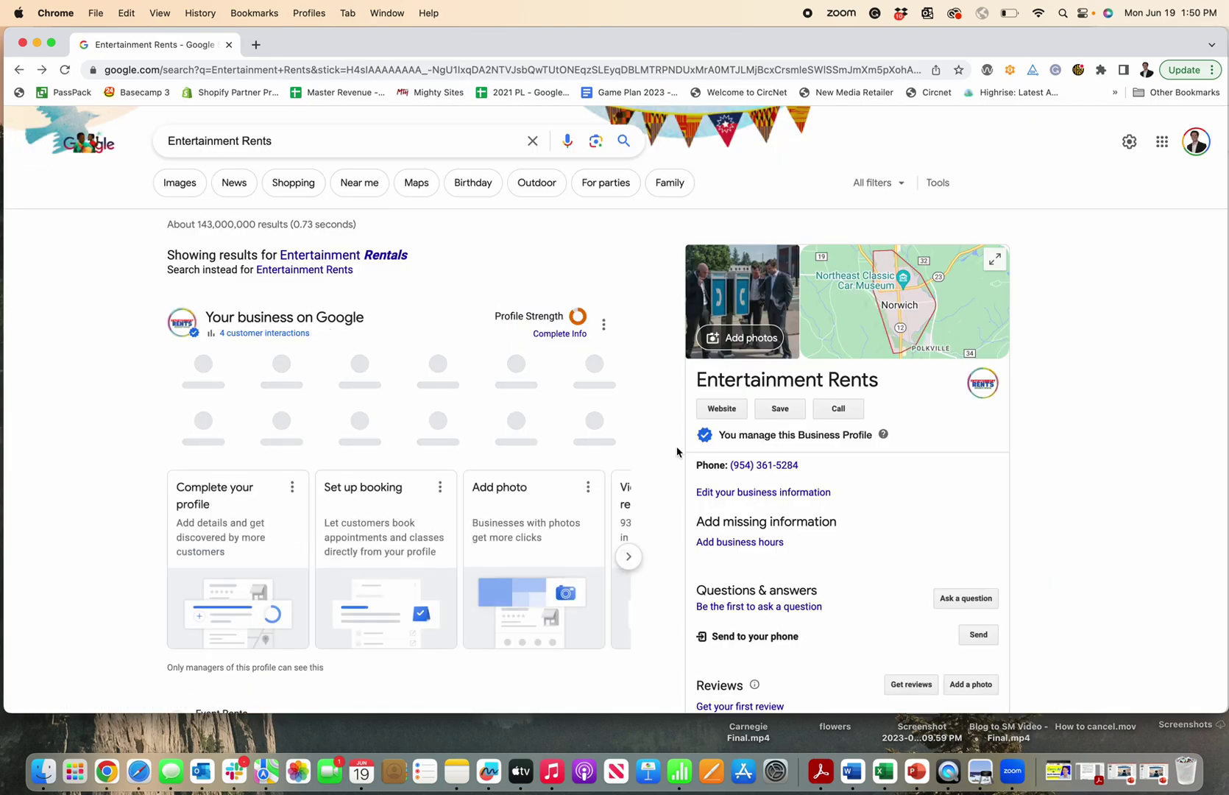
pyautogui.scroll(-10, 829, 478)
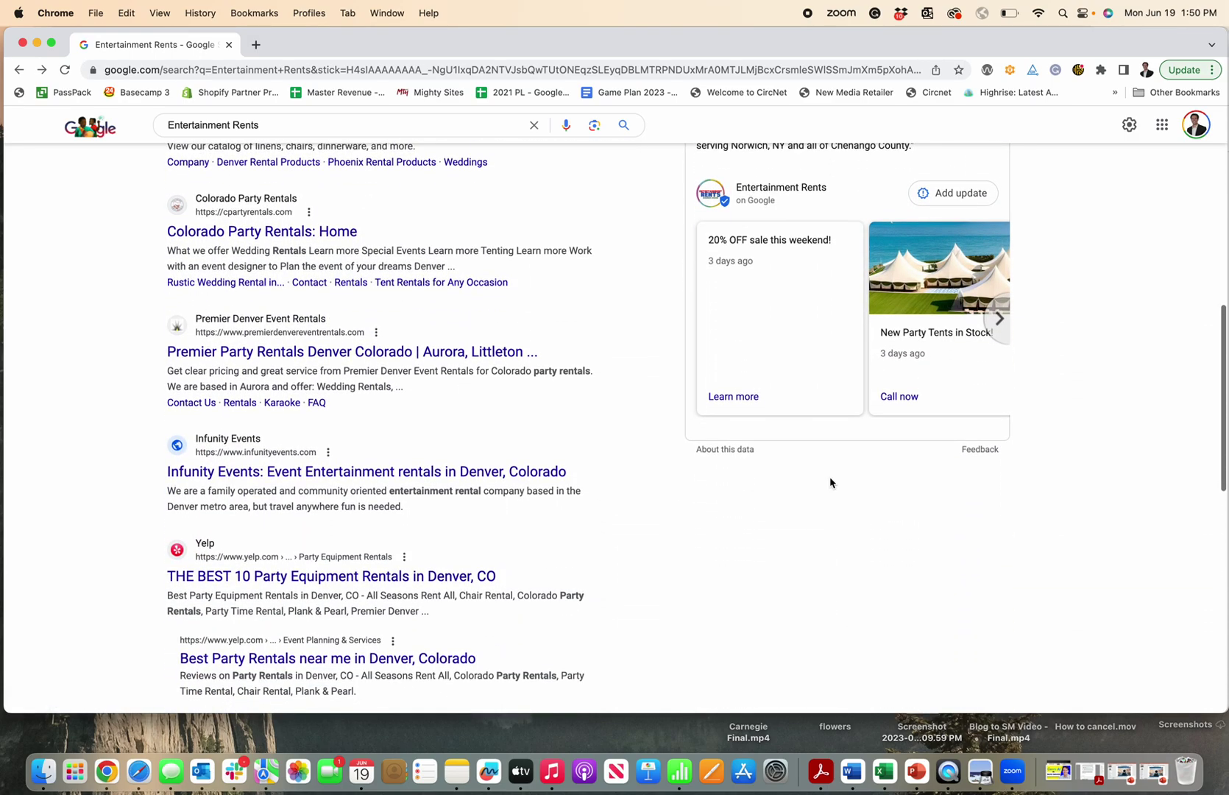
pyautogui.scroll(6, 829, 479)
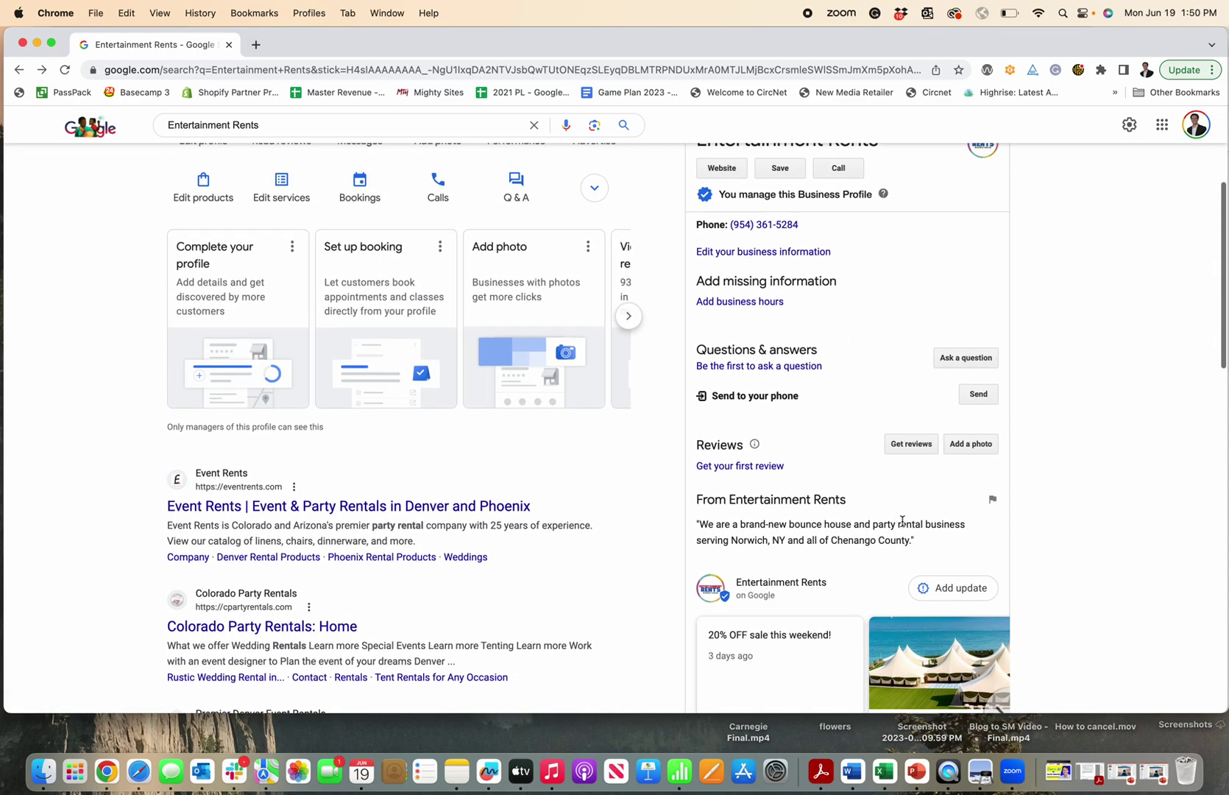
pyautogui.scroll(-2, 901, 520)
pyautogui.scroll(6, 846, 548)
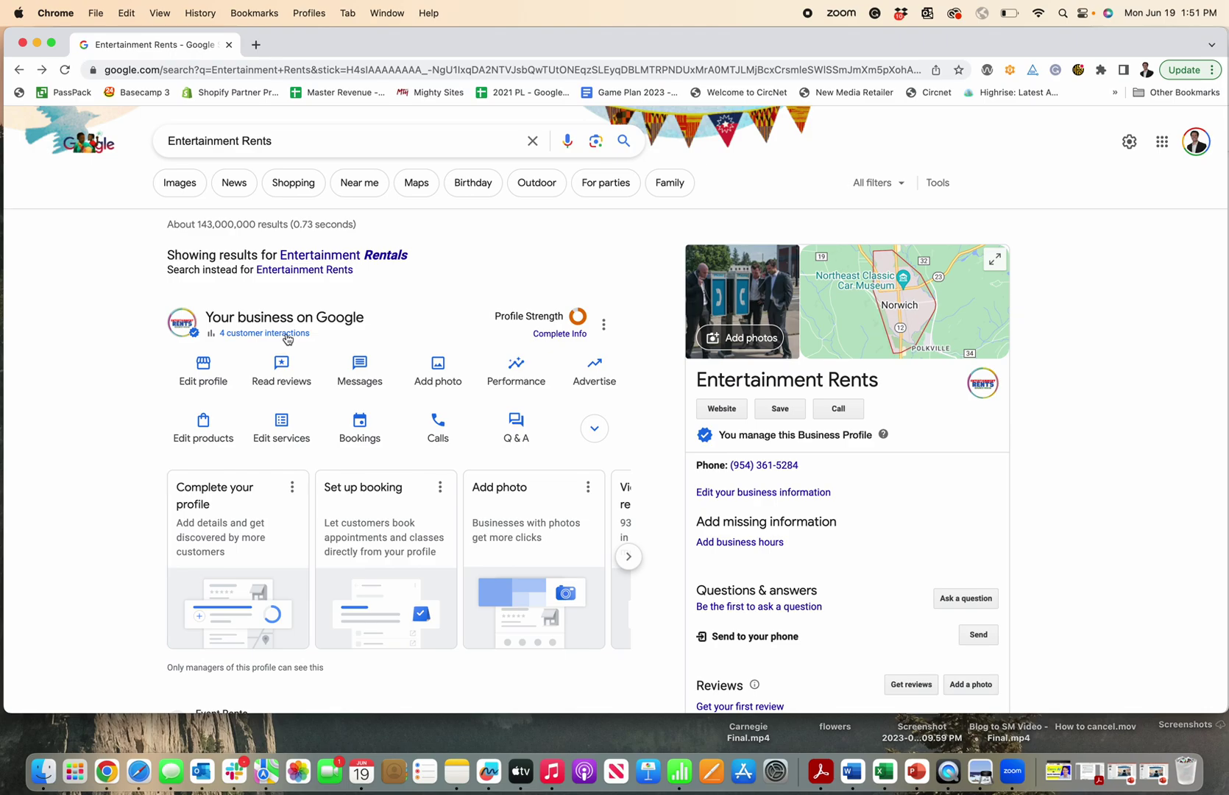
# Step: Reopen Entertainment Rents' Jan–Jun 2023 Performance overview, showing 166 mobile and 103 desktop Search finds
pyautogui.click(573, 335)
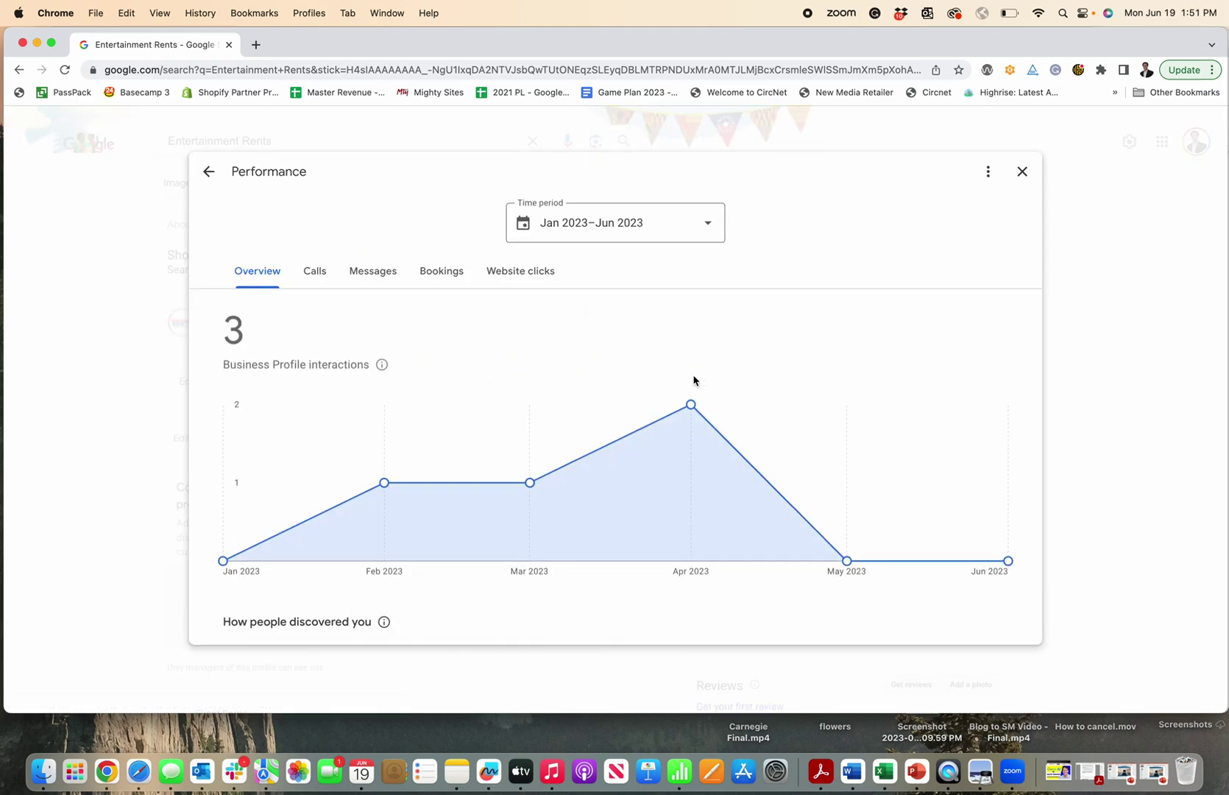
pyautogui.scroll(-10, 694, 379)
pyautogui.scroll(2, 721, 383)
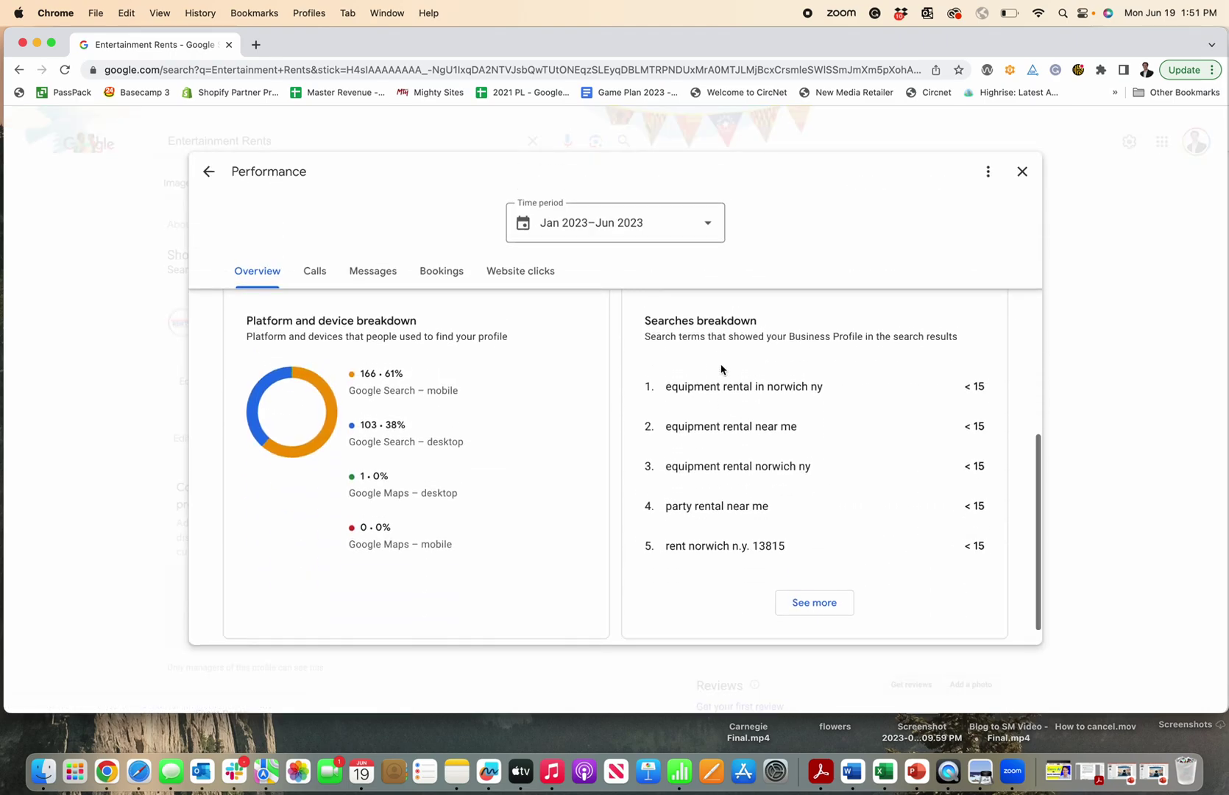
pyautogui.scroll(1, 746, 462)
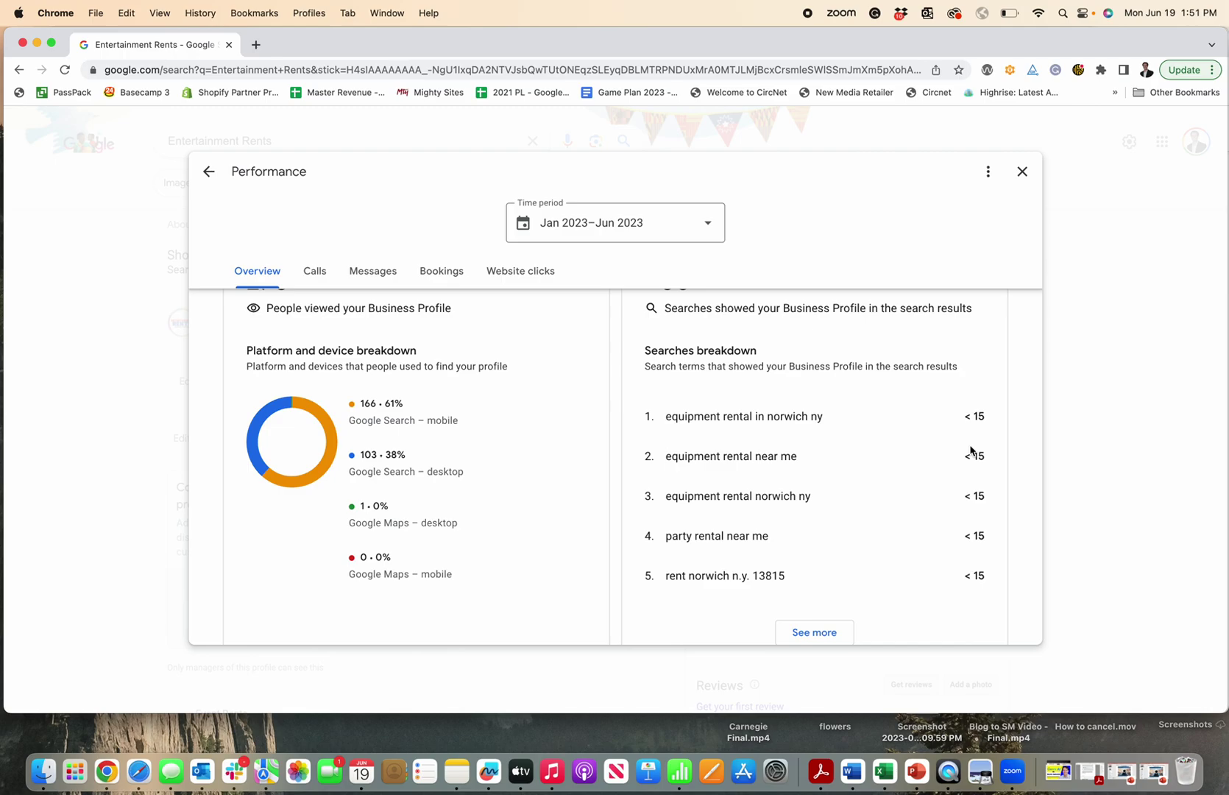
pyautogui.scroll(-1, 971, 451)
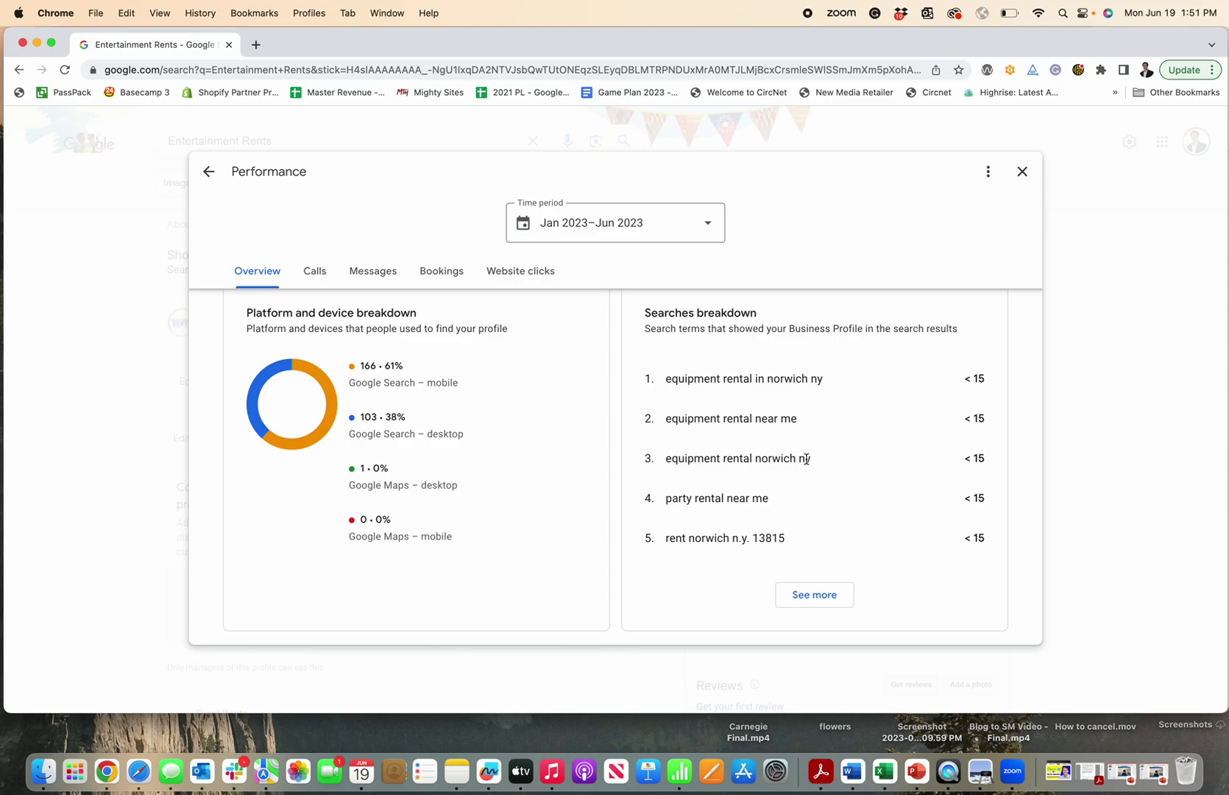
pyautogui.scroll(5, 757, 444)
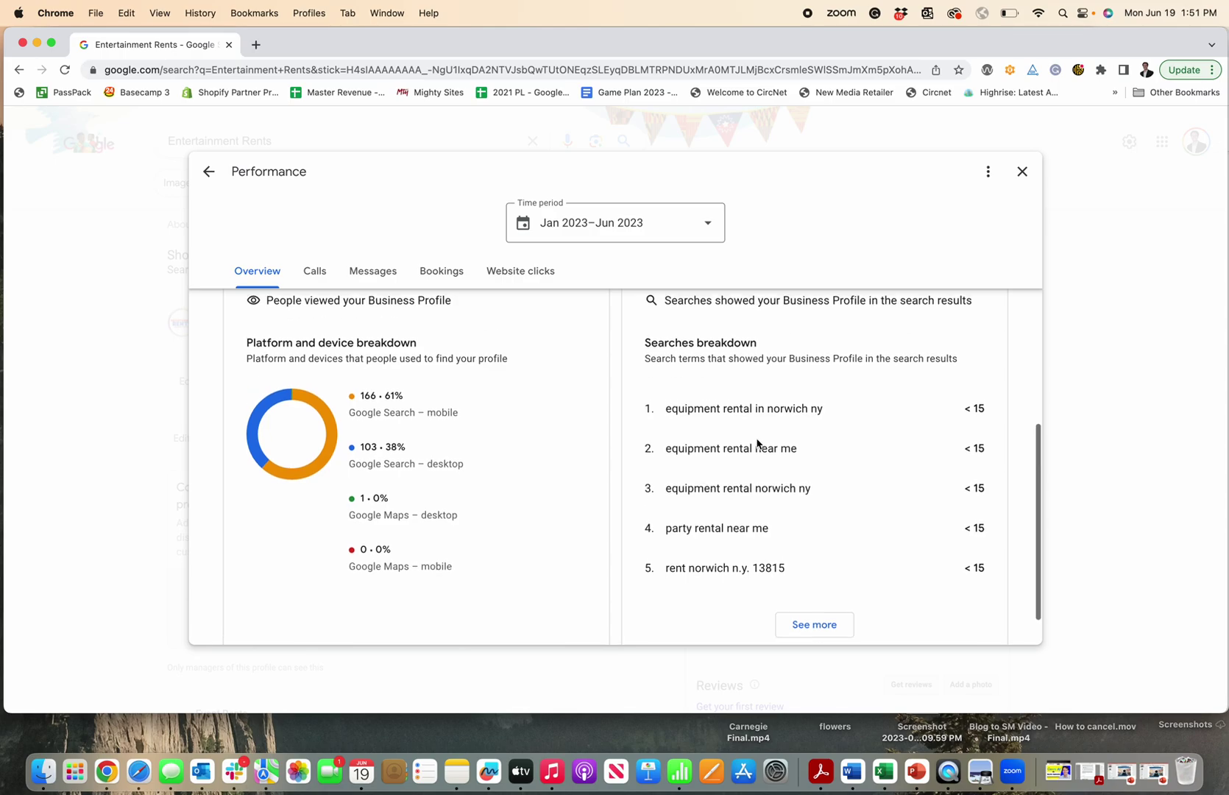